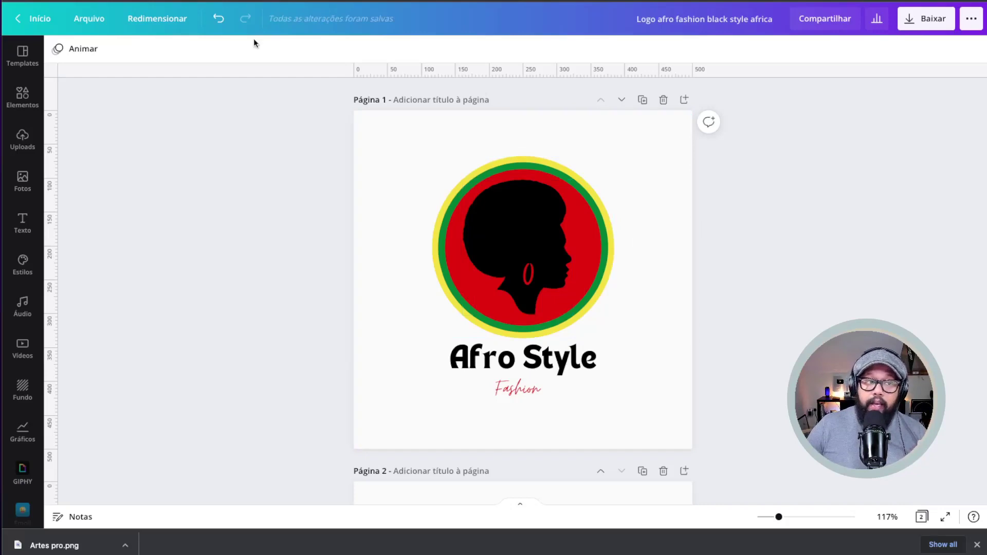
Create a new blank design of the Logotipo type from the Canva home page, searching for "logo".
{"action": "left_click", "coordinate": [89, 19]}
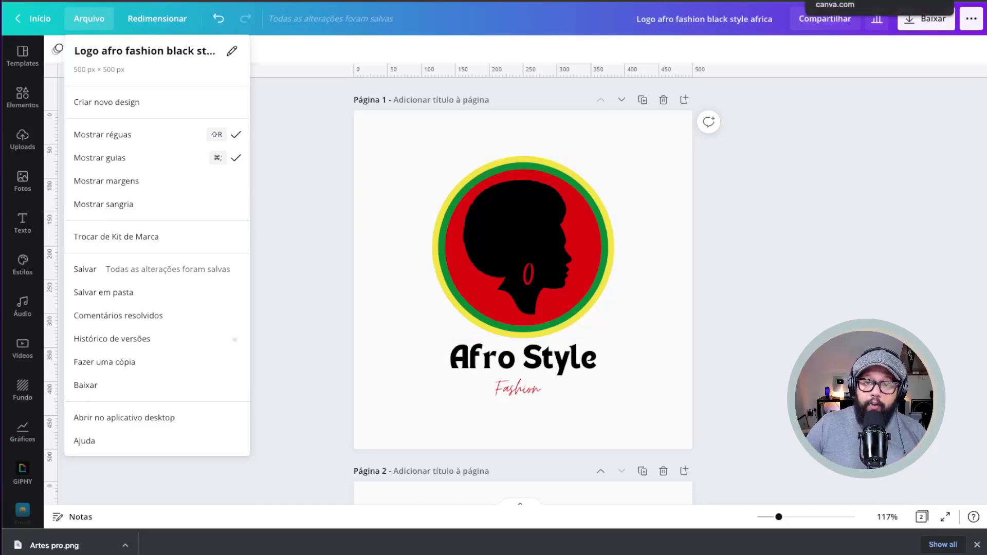
{"action": "left_click", "coordinate": [894, 1]}
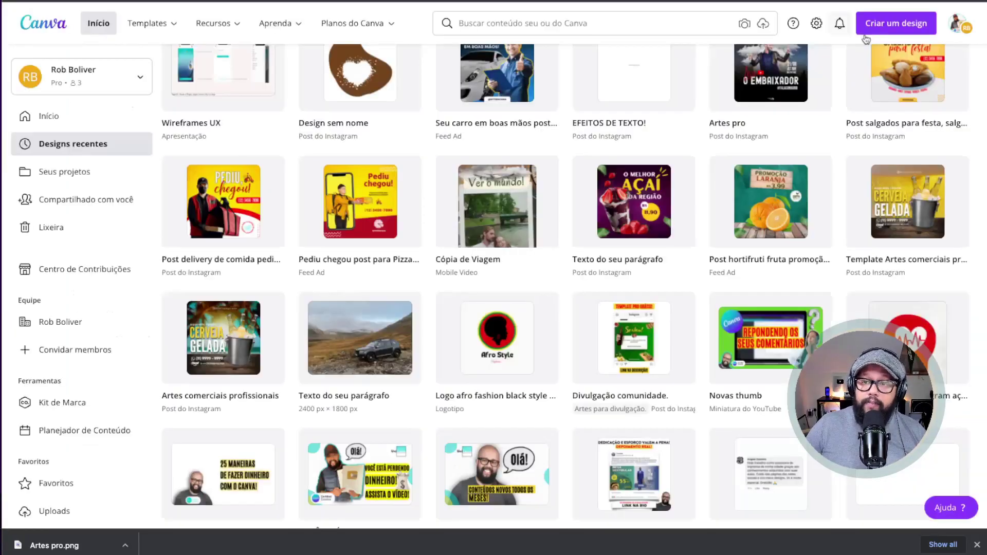
{"action": "left_click", "coordinate": [893, 32]}
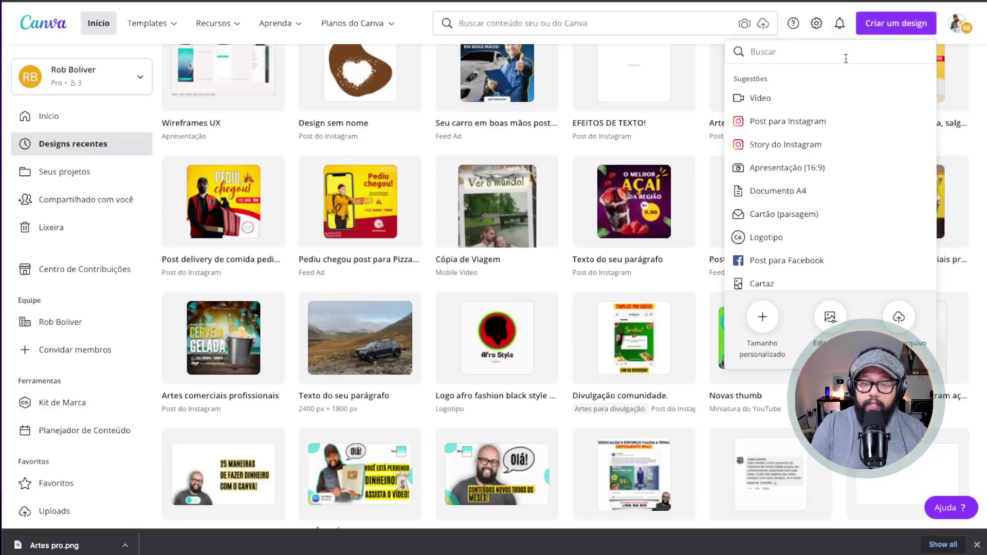
{"action": "type", "text": "logo"}
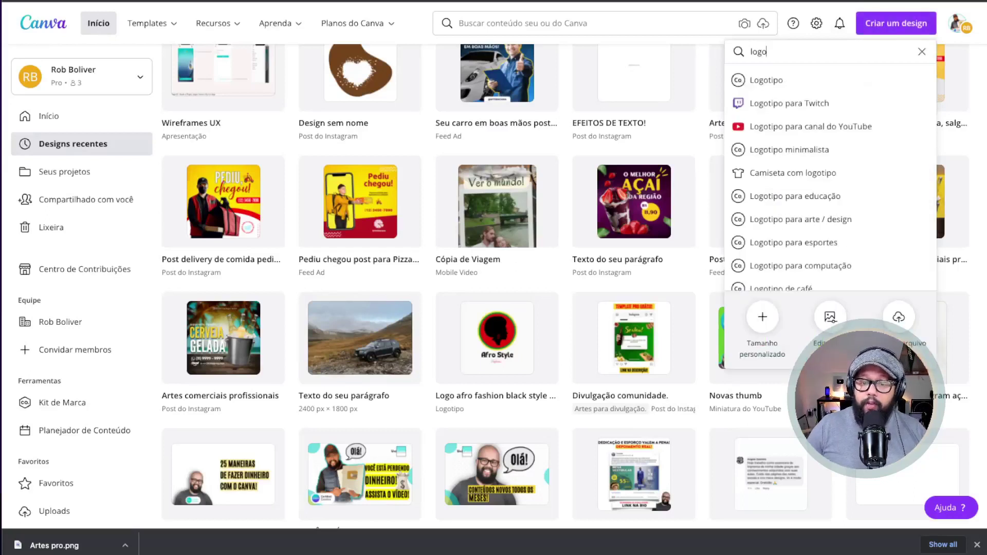
{"action": "left_click", "coordinate": [778, 83]}
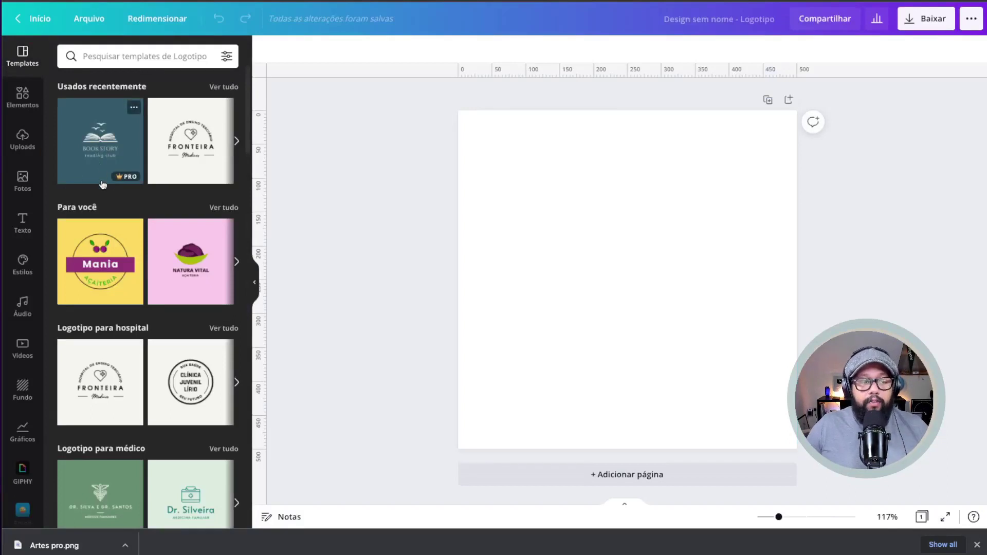
Browse the logo template categories and search the templates for "dinheiro".
{"action": "scroll", "coordinate": [114, 344], "scroll_direction": "down", "scroll_amount": 5}
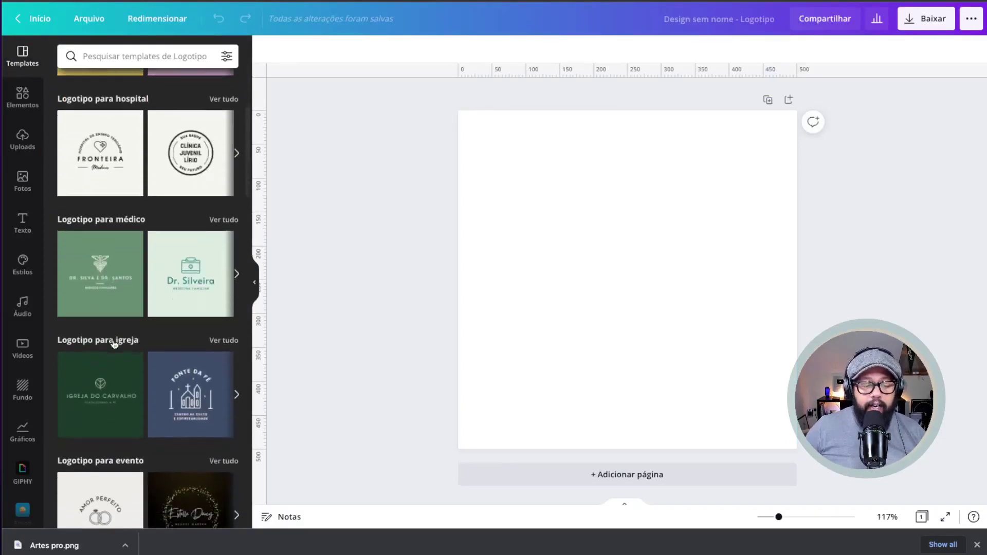
{"action": "scroll", "coordinate": [114, 344], "scroll_direction": "down", "scroll_amount": 12}
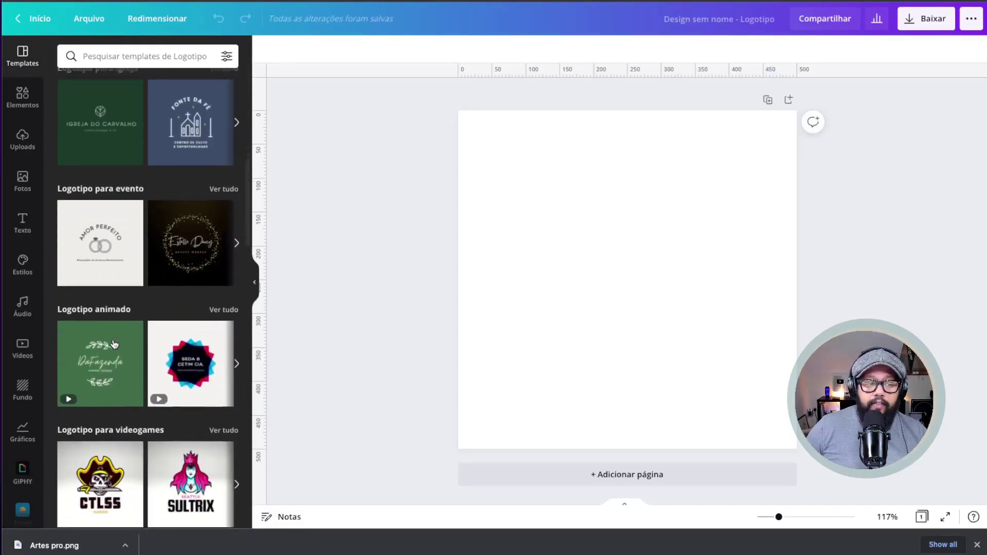
{"action": "left_click", "coordinate": [95, 58]}
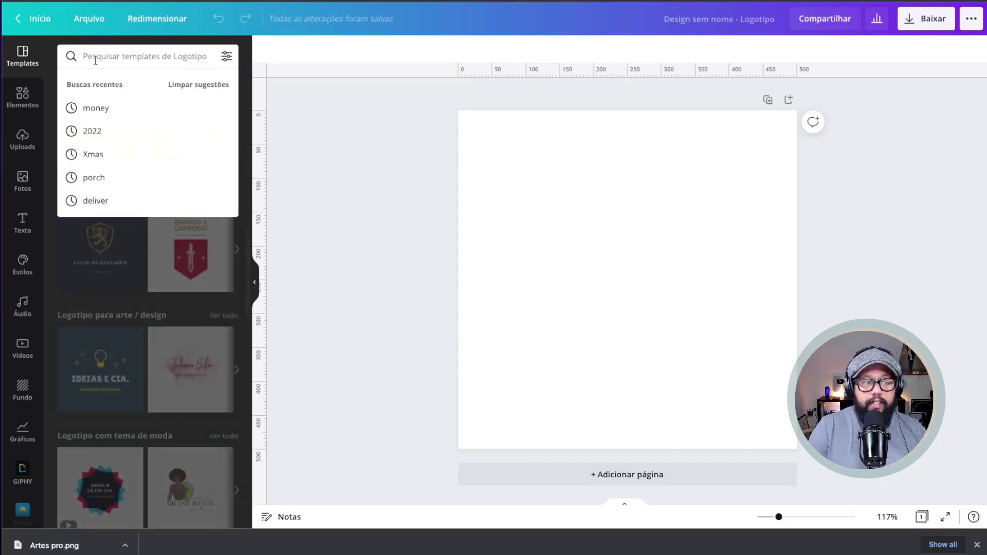
{"action": "type", "text": "dinheiro"}
{"action": "key", "text": "Return"}
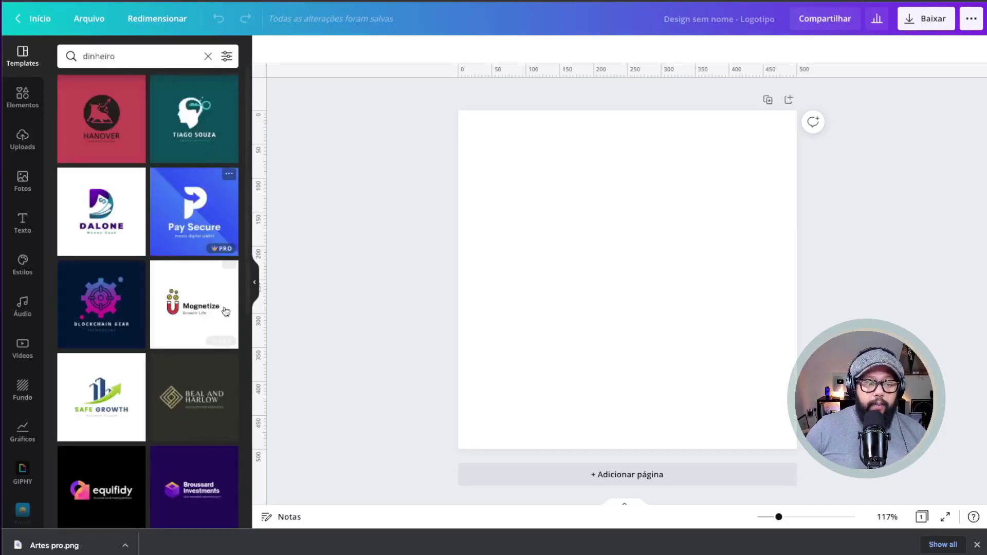
Search the logo templates for "curso" instead.
{"action": "double_click", "coordinate": [128, 59]}
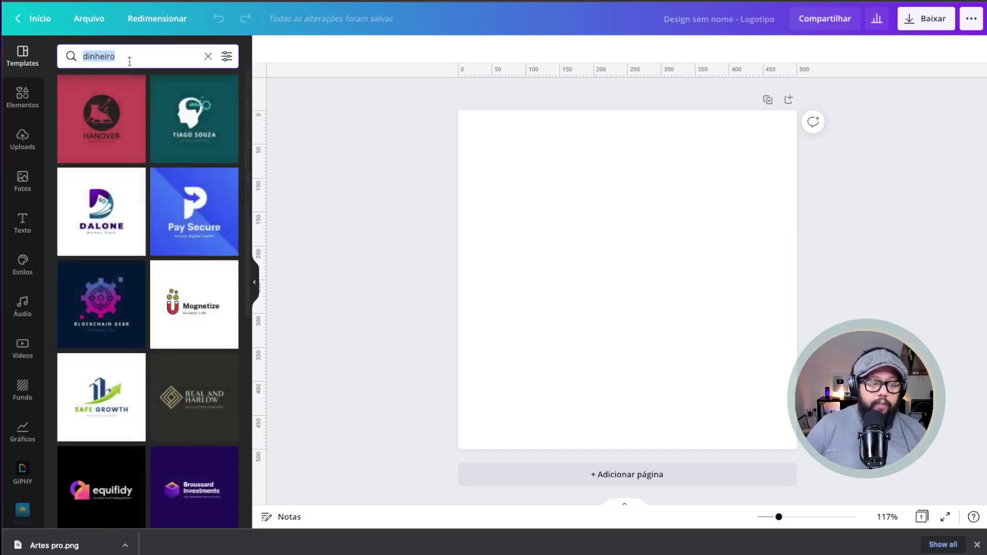
{"action": "type", "text": "curso"}
{"action": "key", "text": "Return"}
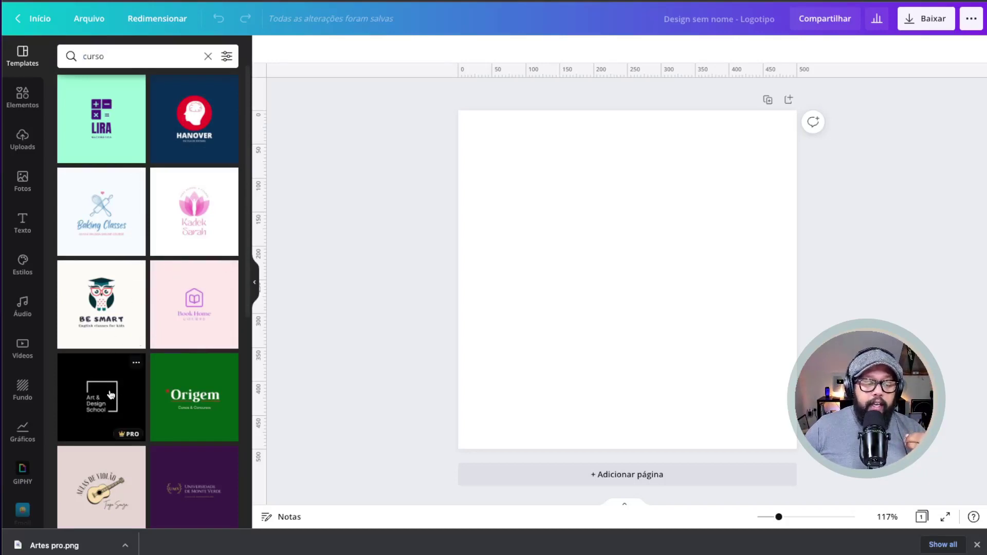
View more designs by the creator of the black Art & Design School template, clear the search and hide the templates.
{"action": "left_click", "coordinate": [135, 366]}
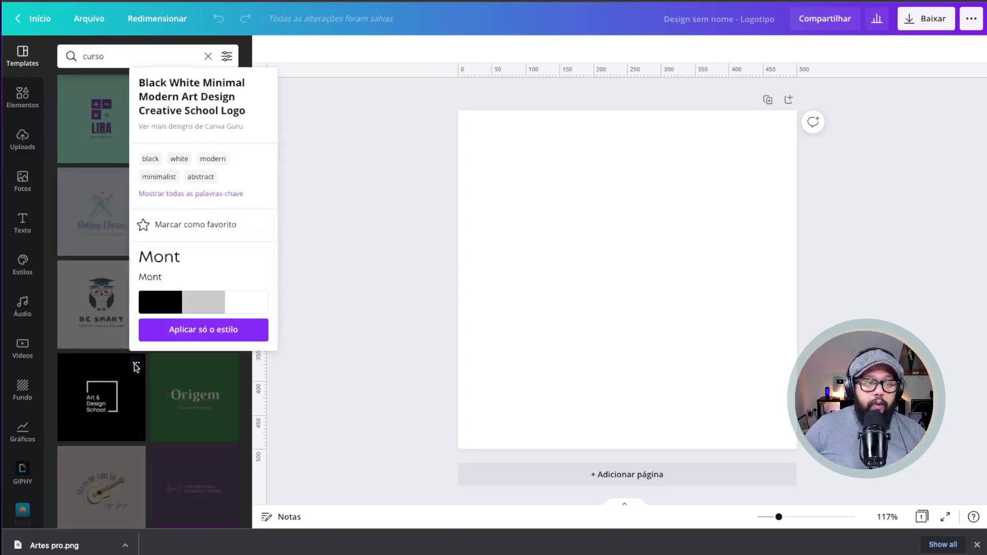
{"action": "left_click", "coordinate": [229, 127]}
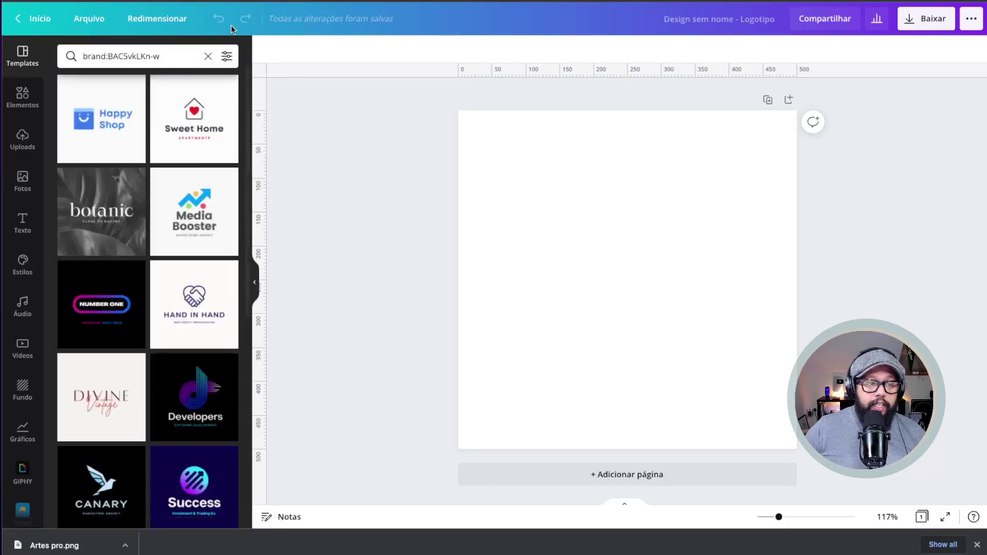
{"action": "left_click", "coordinate": [208, 56]}
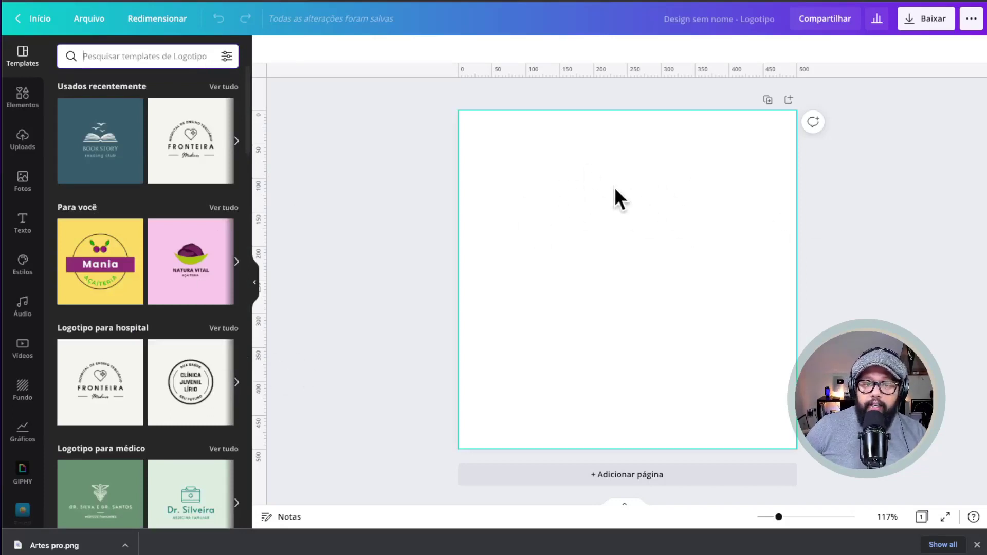
{"action": "left_click", "coordinate": [253, 282]}
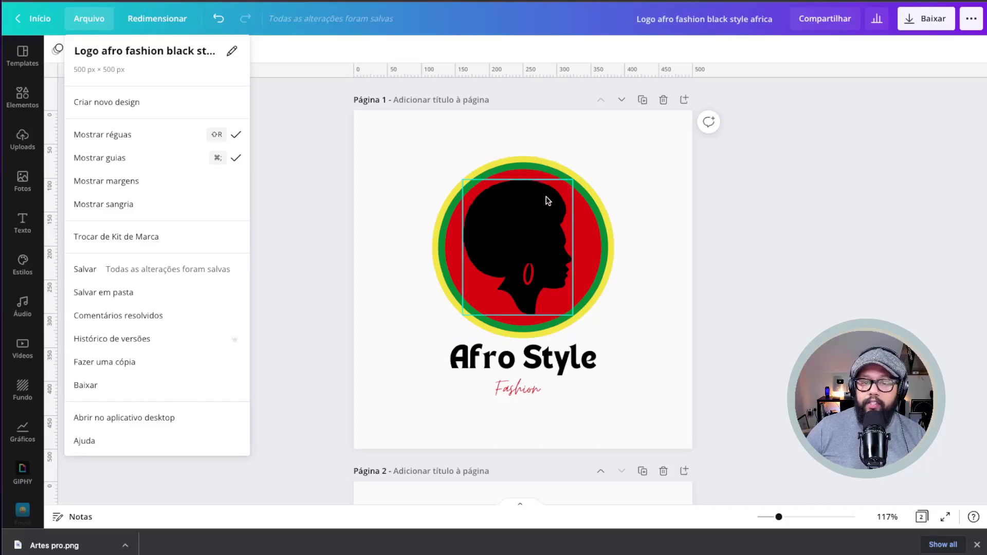
In the Afro Style logo design, examine the circles, silhouette and two text lines individually, and select the whole logo.
{"action": "left_click", "coordinate": [628, 276]}
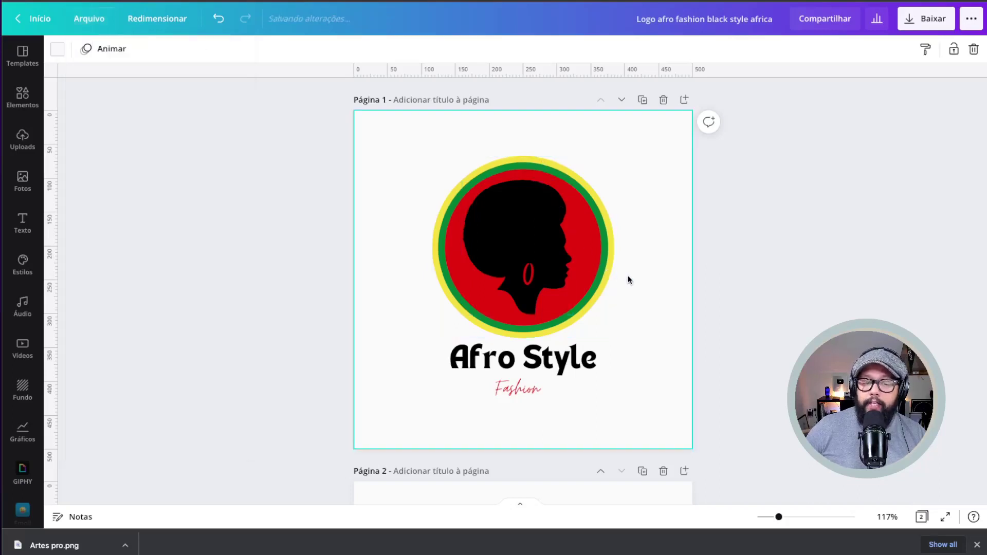
{"action": "mouse_move", "coordinate": [606, 261]}
{"action": "left_mouse_down"}
{"action": "mouse_move", "coordinate": [674, 235]}
{"action": "mouse_move", "coordinate": [584, 268]}
{"action": "mouse_move", "coordinate": [605, 265]}
{"action": "left_mouse_up"}
{"action": "left_click", "coordinate": [508, 254]}
{"action": "left_click", "coordinate": [520, 395]}
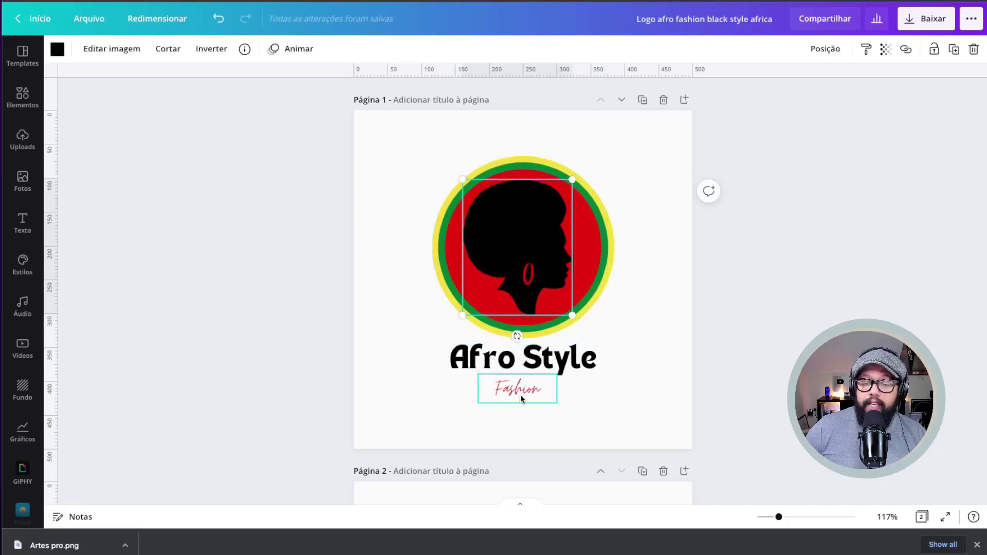
{"action": "left_click", "coordinate": [477, 359]}
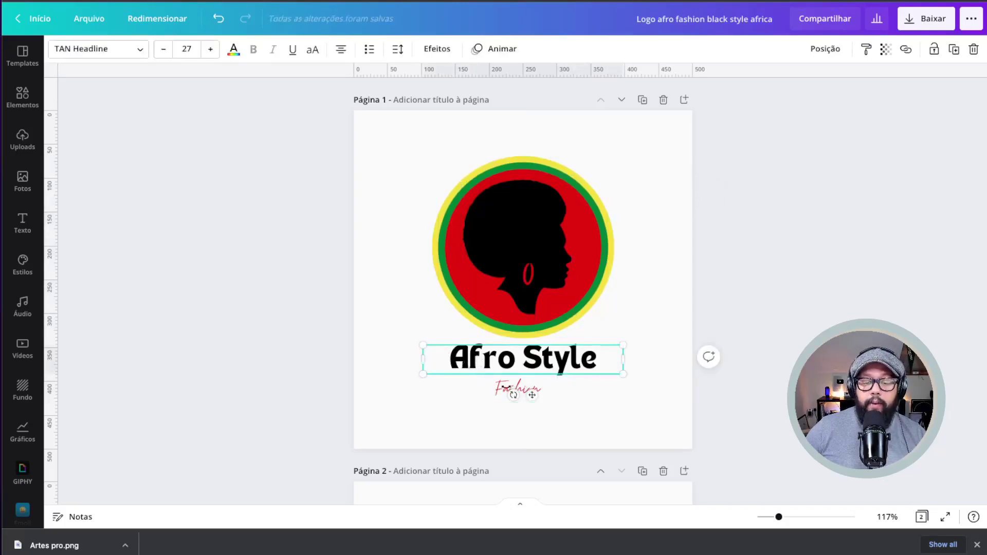
{"action": "left_click", "coordinate": [446, 372]}
{"action": "left_click", "coordinate": [355, 332]}
{"action": "left_click_drag", "start_coordinate": [367, 132], "coordinate": [640, 439]}
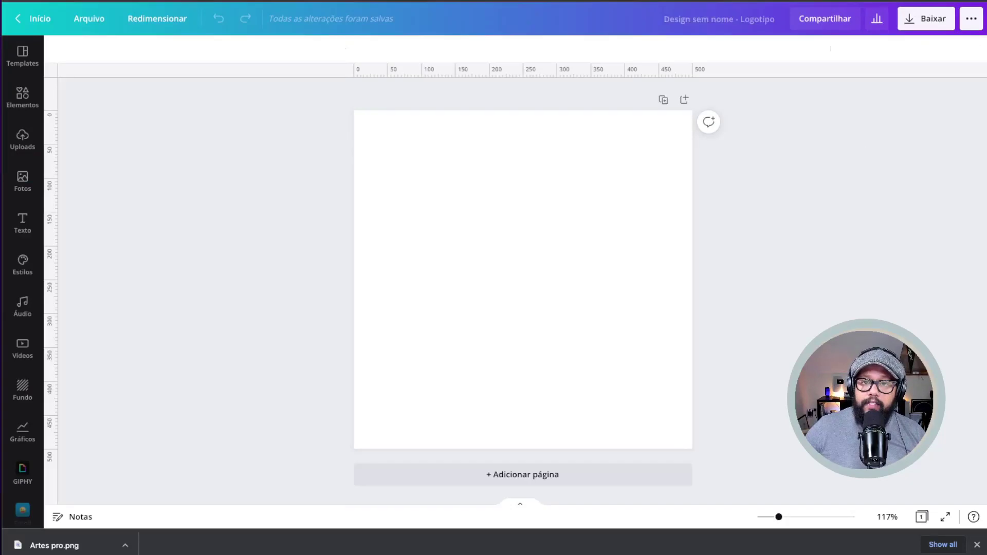
Add a yellow circle to the middle of the blank logo page, trying out a duplicate of it and deleting the copy.
{"action": "key", "text": "ctrl+v"}
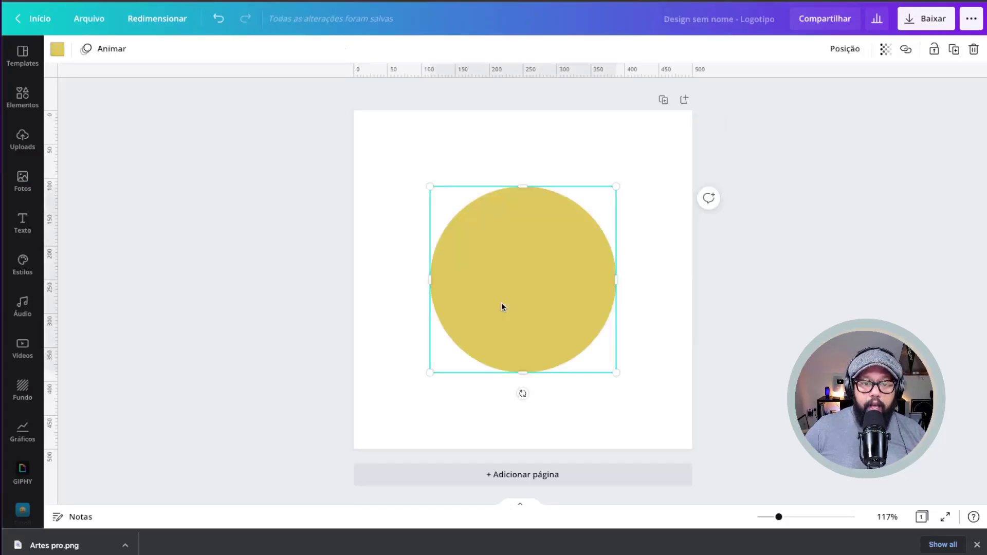
{"action": "key", "text": "ctrl+d"}
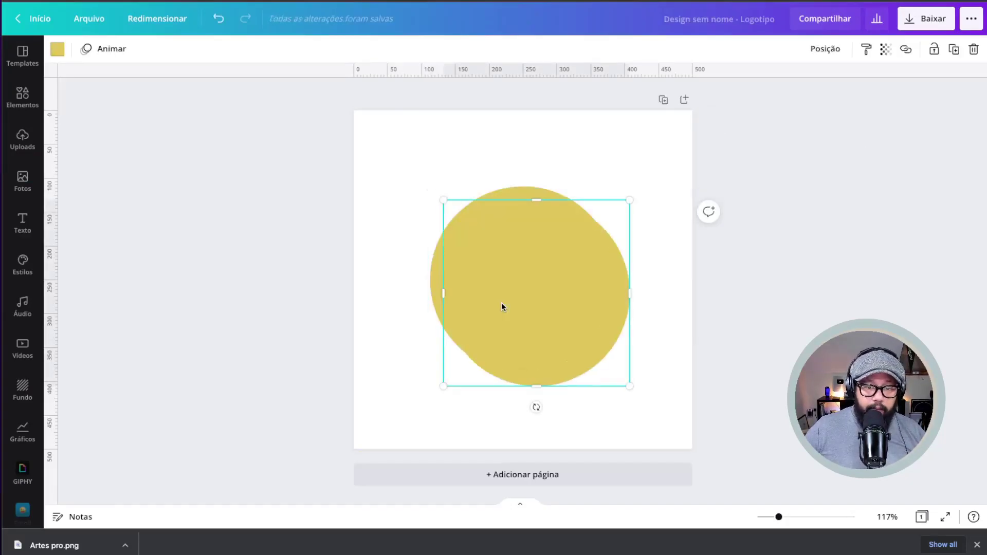
{"action": "left_click_drag", "start_coordinate": [545, 315], "coordinate": [685, 306]}
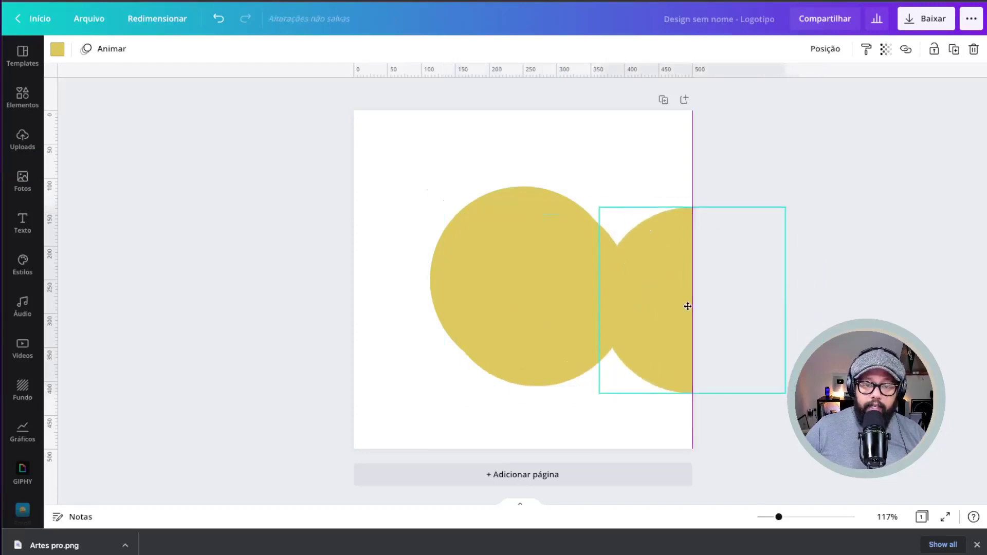
{"action": "key", "text": "Delete"}
{"action": "left_click", "coordinate": [498, 281]}
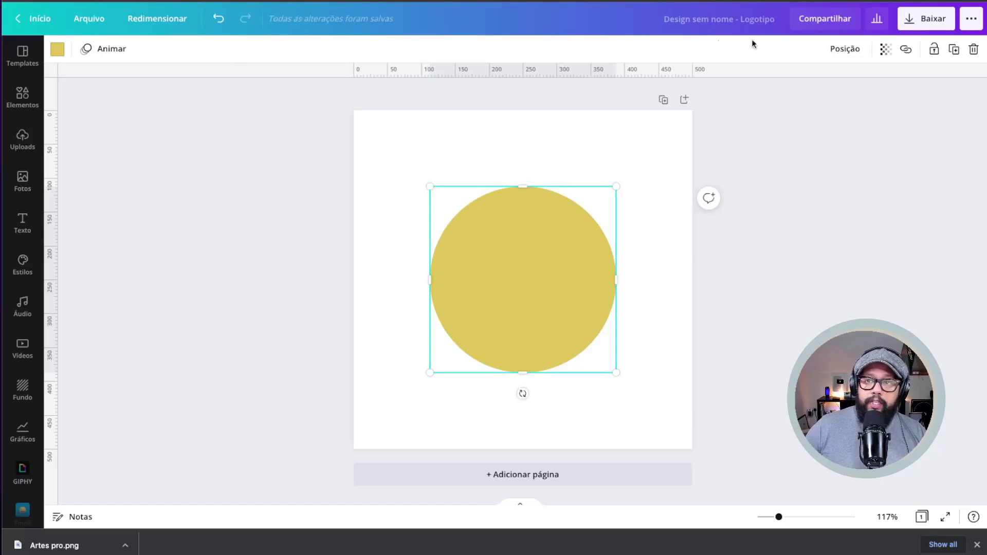
Search Google for "african colours" in a new browser tab.
{"action": "key", "text": "super+t"}
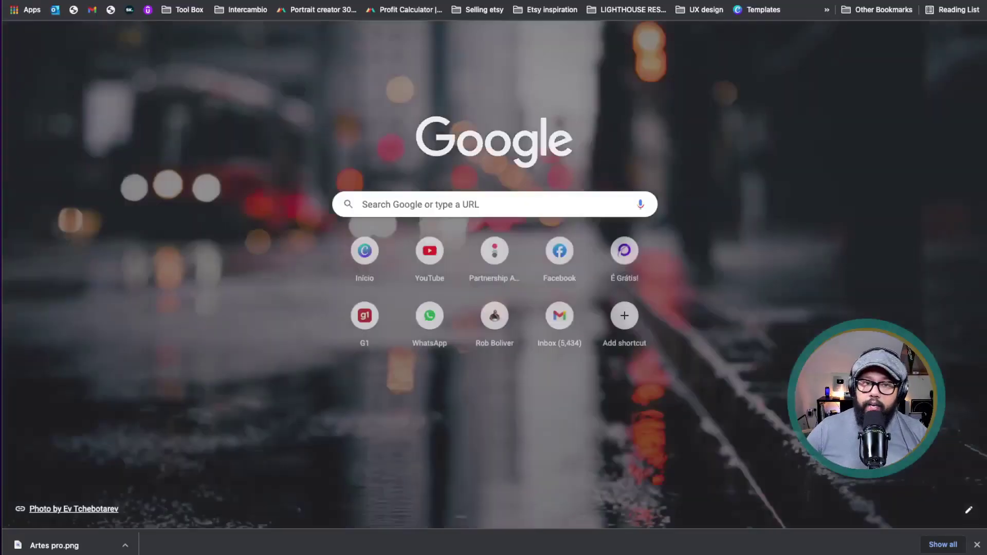
{"action": "type", "text": "afria"}
{"action": "key", "text": "BackSpace"}
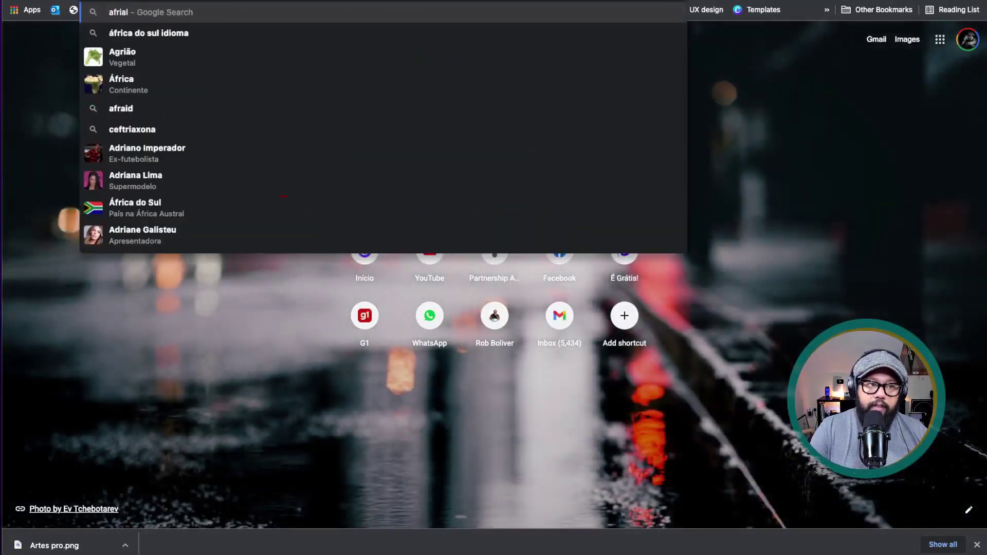
{"action": "type", "text": "can vo"}
{"action": "key", "text": "BackSpace"}
{"action": "key", "text": "BackSpace"}
{"action": "type", "text": "colu"}
{"action": "key", "text": "BackSpace"}
{"action": "type", "text": "ours"}
{"action": "key", "text": "Return"}
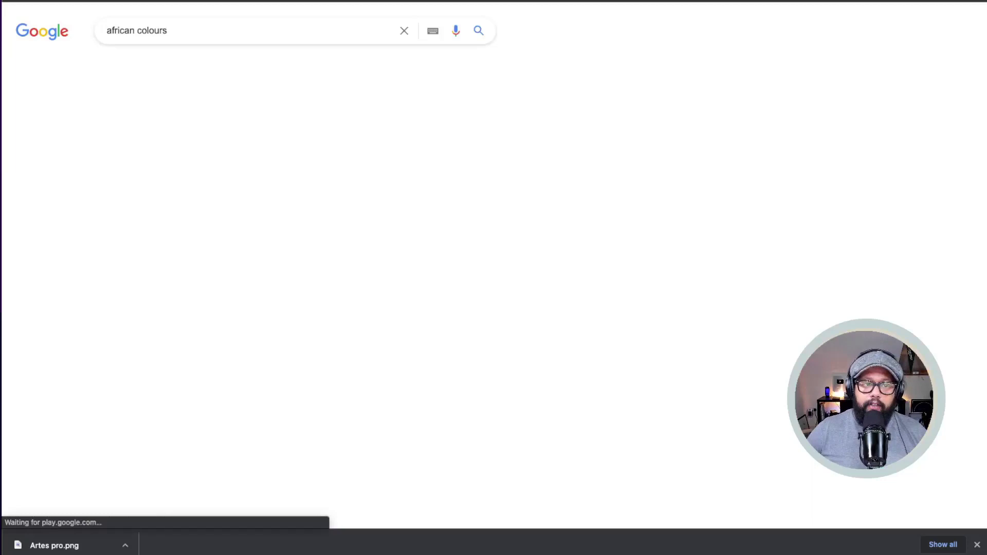
Open the green, yellow and red Pan-African colours image from the Google results and copy it.
{"action": "scroll", "coordinate": [355, 222], "scroll_direction": "down", "scroll_amount": 6}
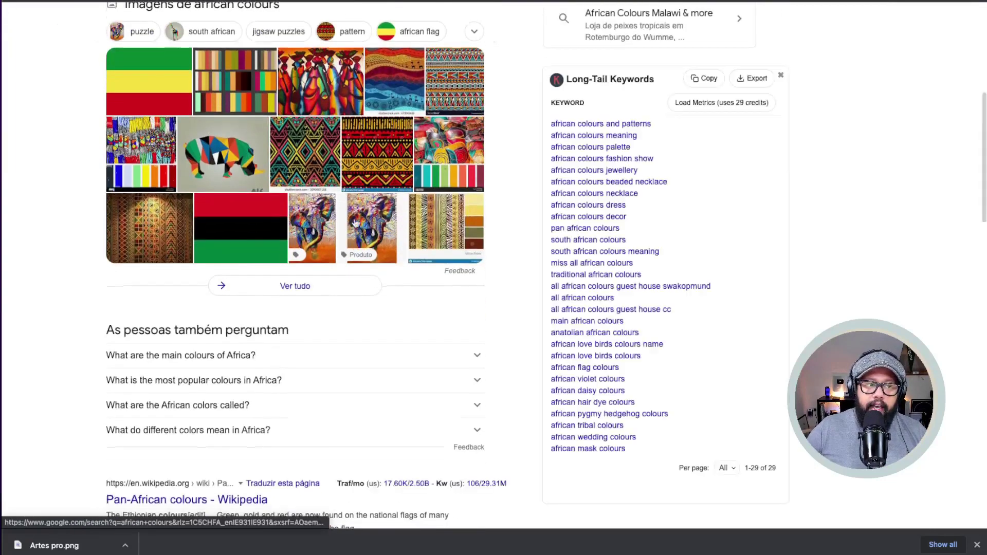
{"action": "scroll", "coordinate": [400, 149], "scroll_direction": "up", "scroll_amount": 2}
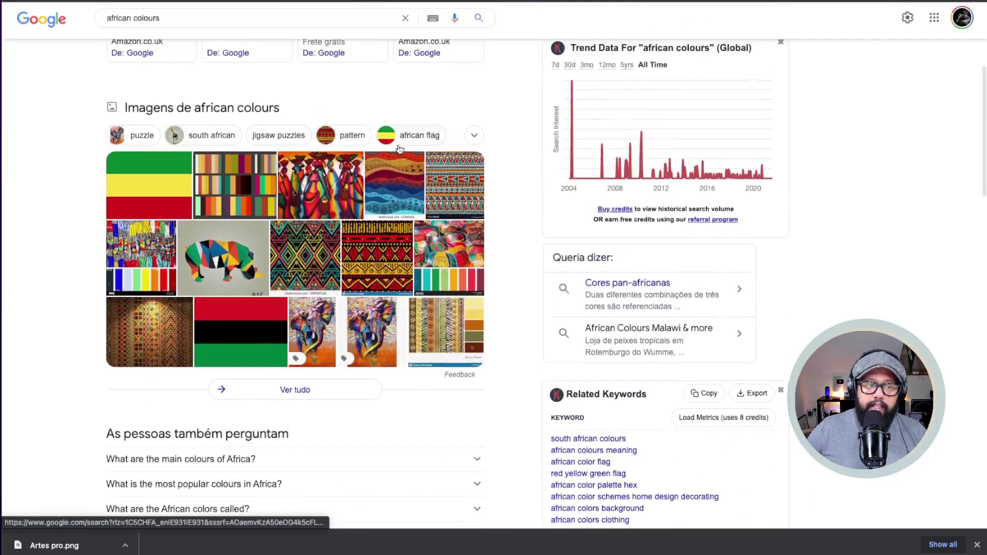
{"action": "left_click", "coordinate": [159, 186]}
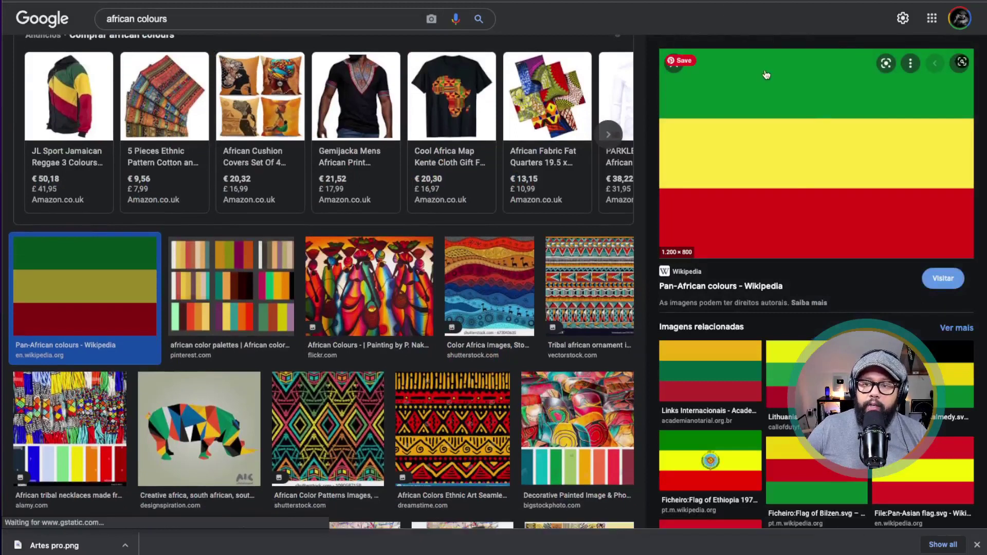
{"action": "right_click", "coordinate": [766, 144]}
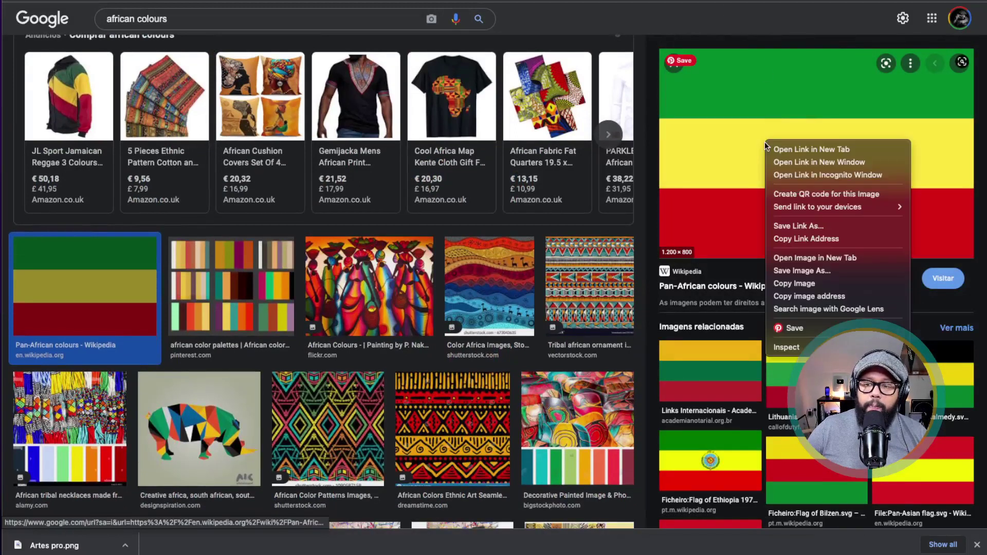
{"action": "left_click", "coordinate": [814, 285]}
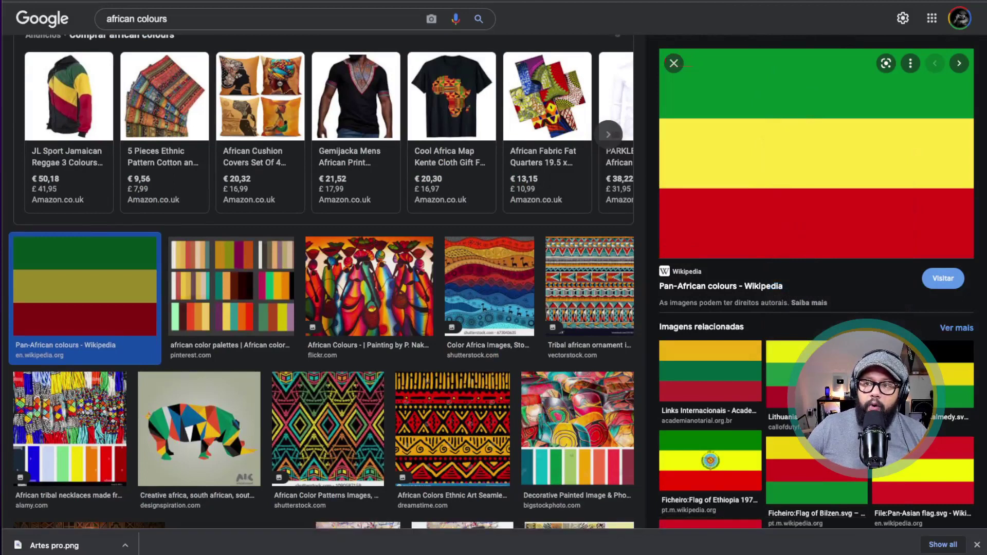
Switch back to the Afro Style logo design in Canva, add a page after page 1 and paste the copied flag image there.
{"action": "key", "text": "ctrl+Tab"}
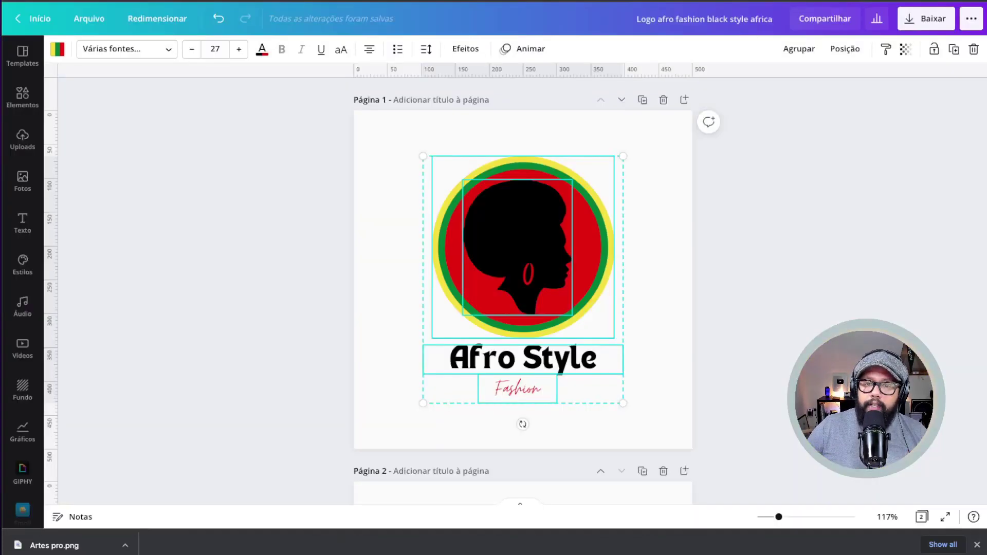
{"action": "left_click", "coordinate": [683, 100]}
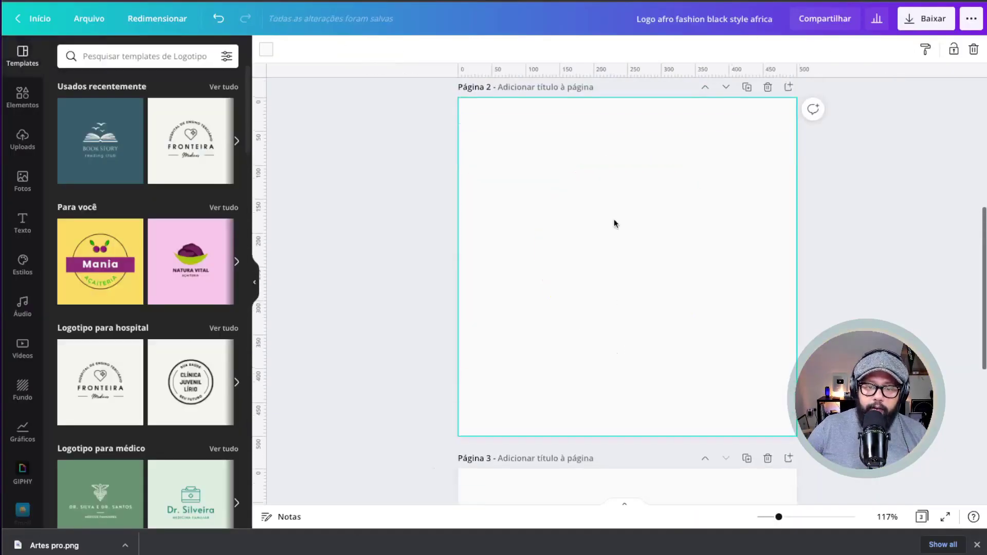
{"action": "key", "text": "ctrl+v"}
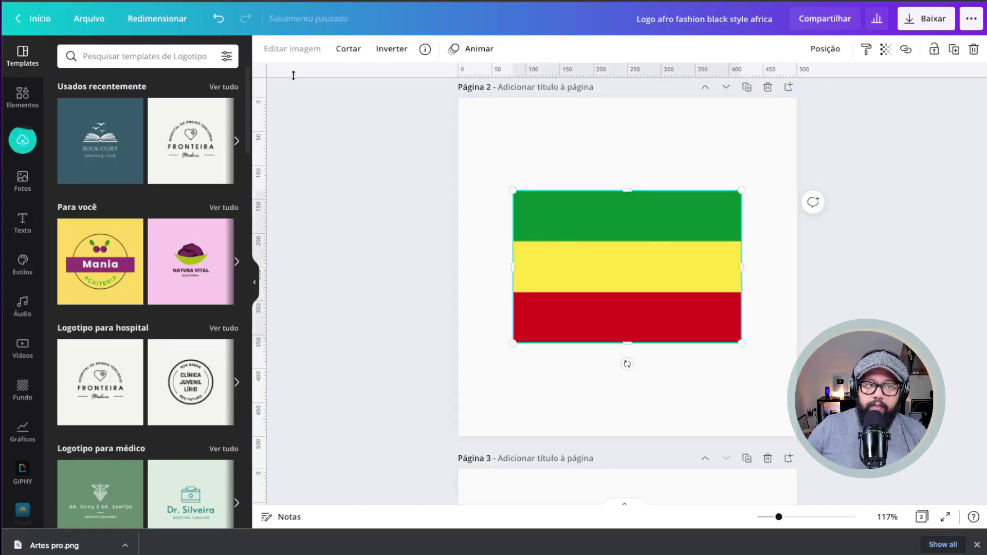
{"action": "scroll", "coordinate": [594, 249], "scroll_direction": "up", "scroll_amount": 1}
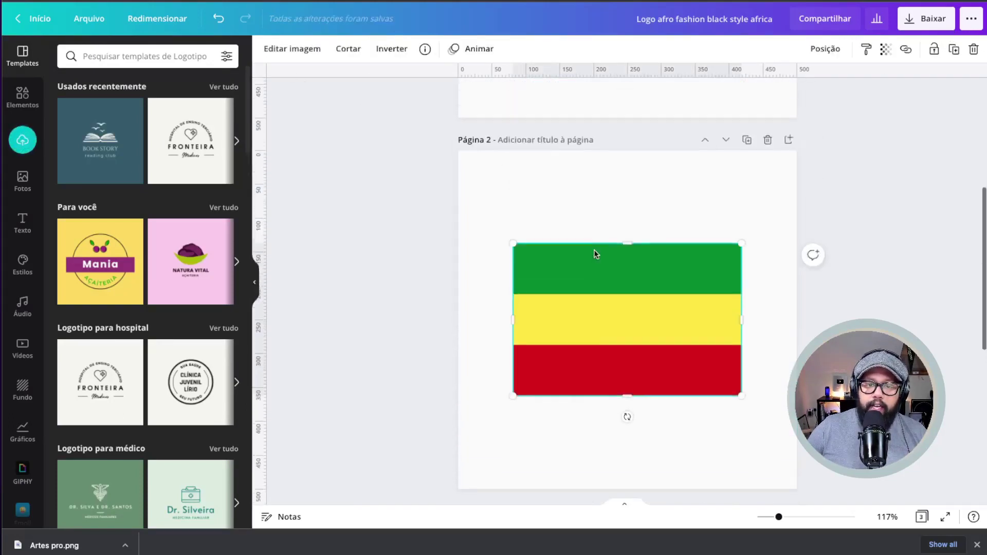
Paste the copied gold circle onto page 2, shrink it and arrange three copies in a row above the flag.
{"action": "left_click", "coordinate": [535, 225]}
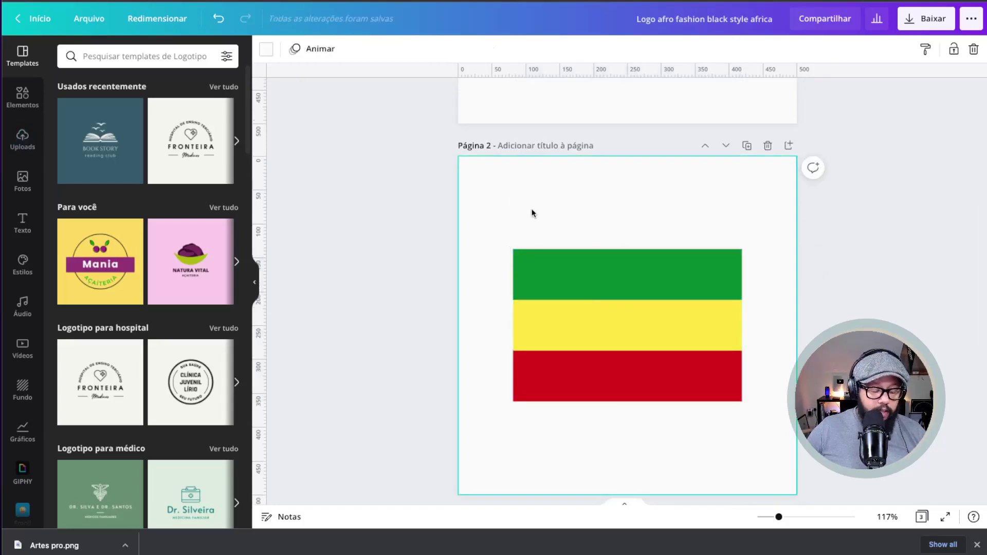
{"action": "key", "text": "ctrl+v"}
{"action": "left_click_drag", "start_coordinate": [722, 226], "coordinate": [611, 337]}
{"action": "left_click_drag", "start_coordinate": [584, 383], "coordinate": [761, 203]}
Fill the first small circle with the flag's green, sampled from its upper stripe with the eyedropper.
{"action": "left_click", "coordinate": [561, 205]}
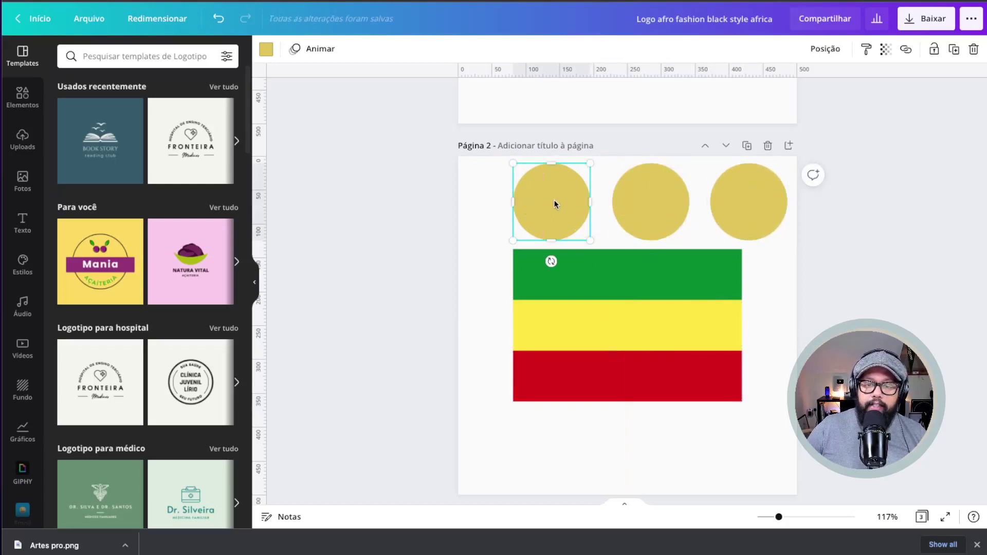
{"action": "left_click", "coordinate": [265, 50]}
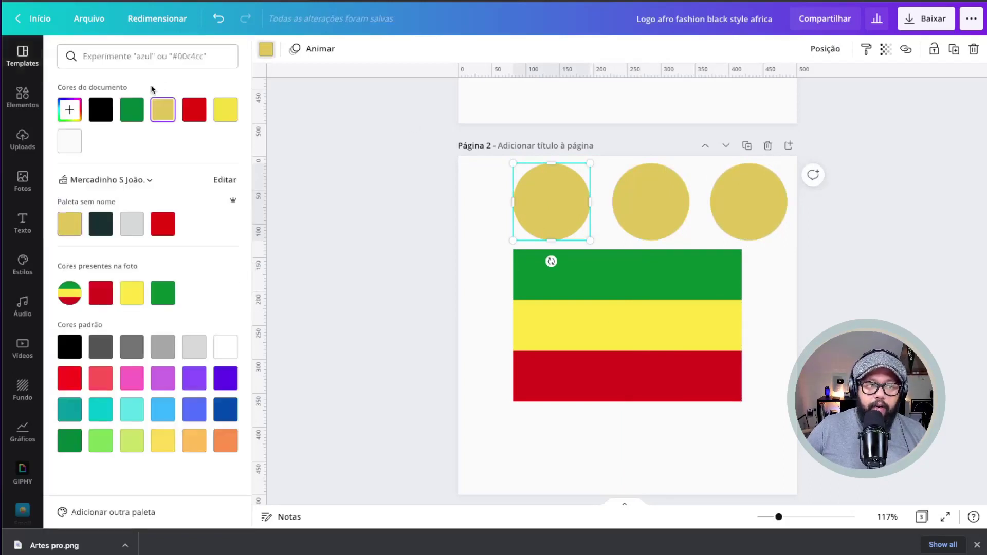
{"action": "left_click", "coordinate": [71, 113]}
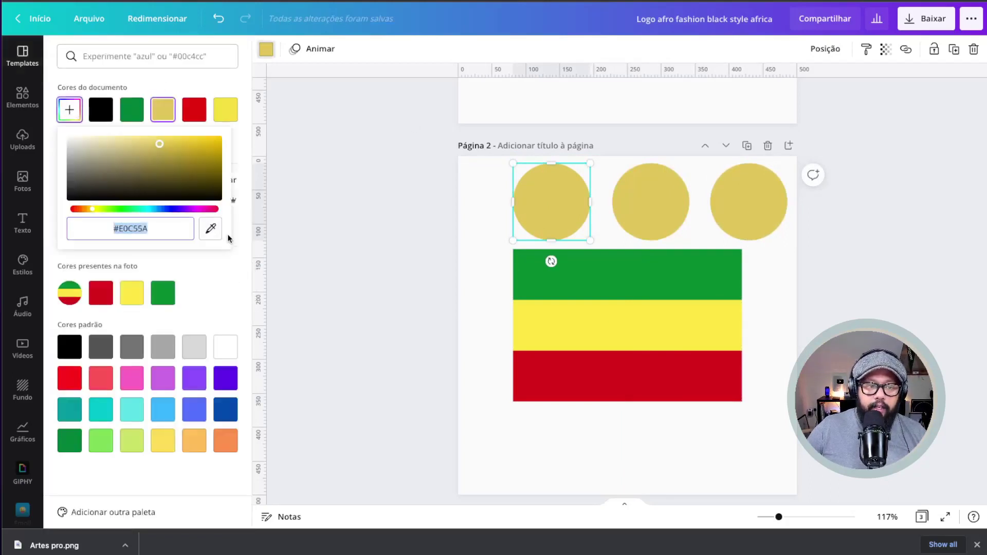
{"action": "left_click", "coordinate": [210, 228]}
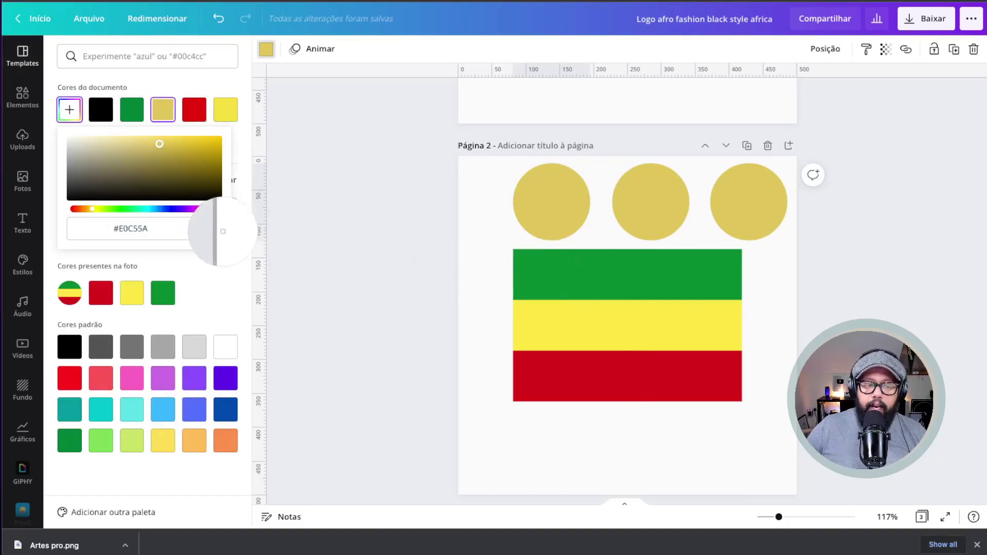
{"action": "left_click", "coordinate": [574, 270]}
Fill the middle small circle with the flag's yellow, sampled from its central stripe with the eyedropper.
{"action": "left_click", "coordinate": [661, 202]}
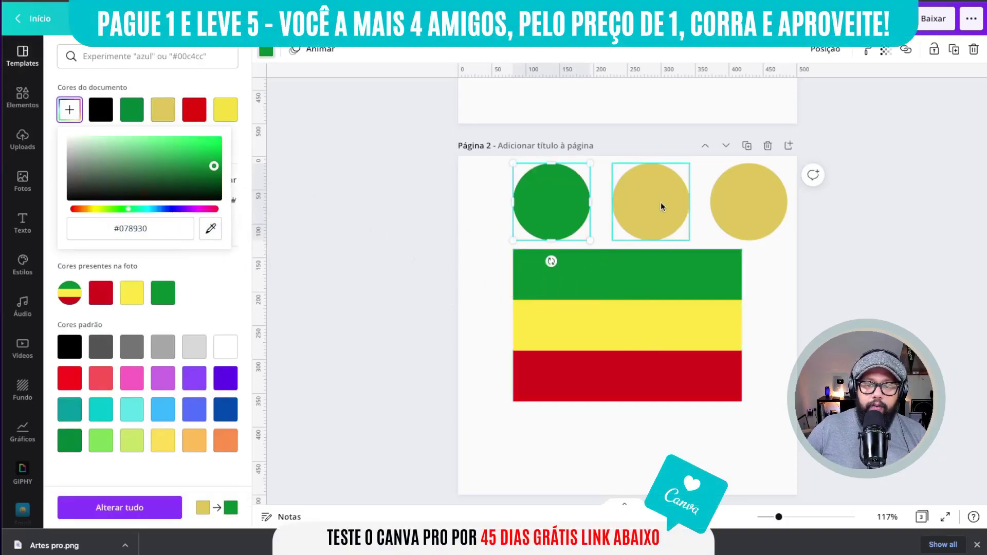
{"action": "left_click", "coordinate": [69, 109]}
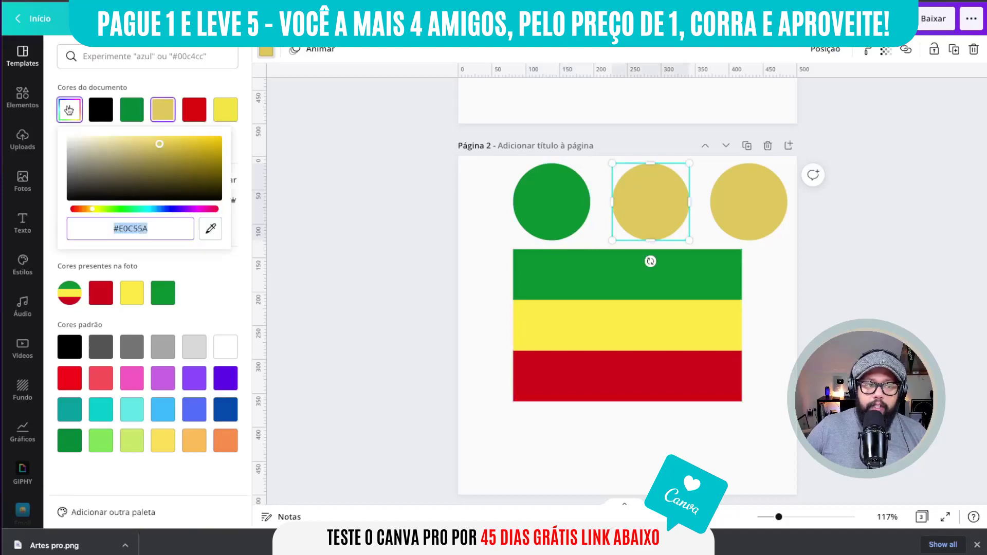
{"action": "left_click", "coordinate": [210, 228]}
{"action": "left_click", "coordinate": [620, 335]}
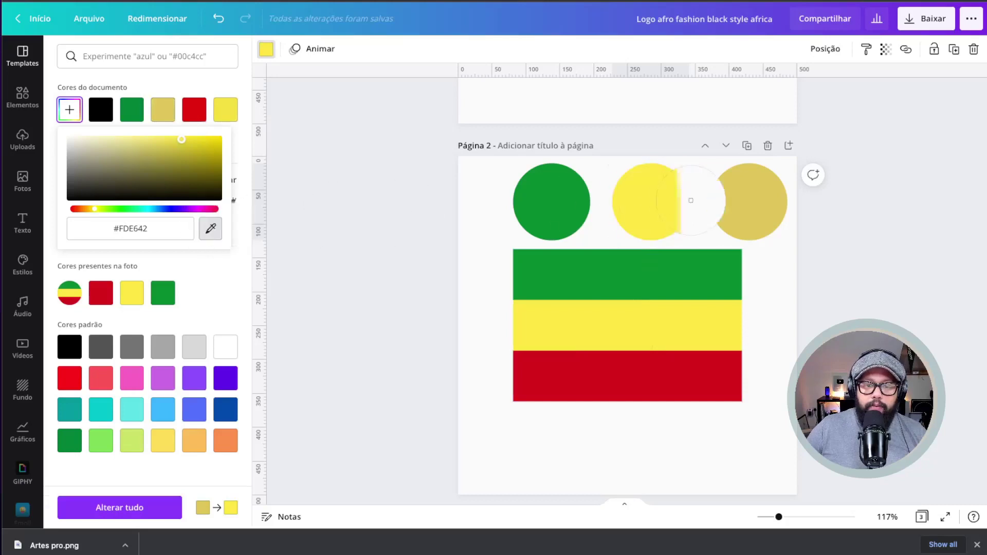
{"action": "left_click", "coordinate": [630, 227]}
Fill the third small circle with the flag's red, sampled from its lower stripe with the eyedropper.
{"action": "left_click", "coordinate": [735, 204]}
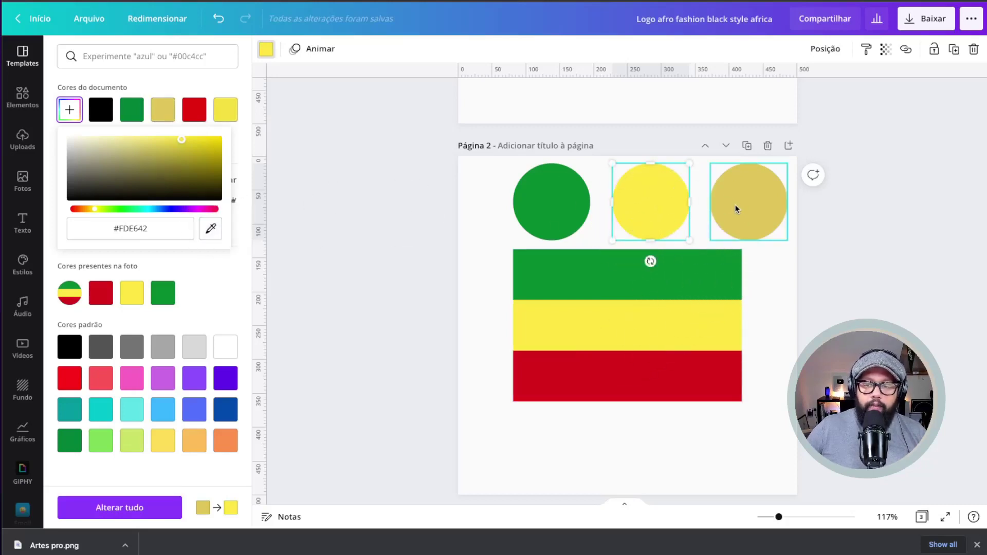
{"action": "left_click", "coordinate": [68, 105]}
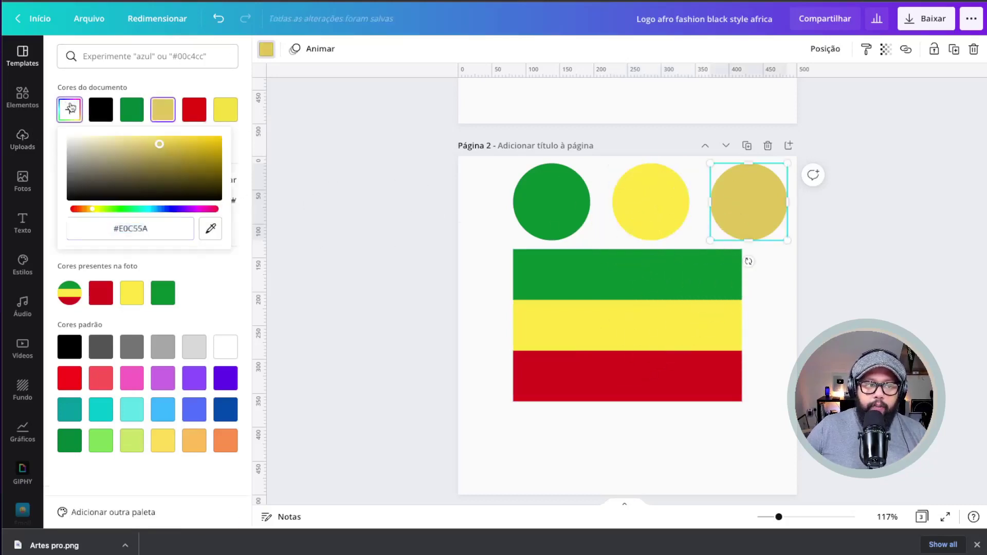
{"action": "left_click", "coordinate": [212, 229]}
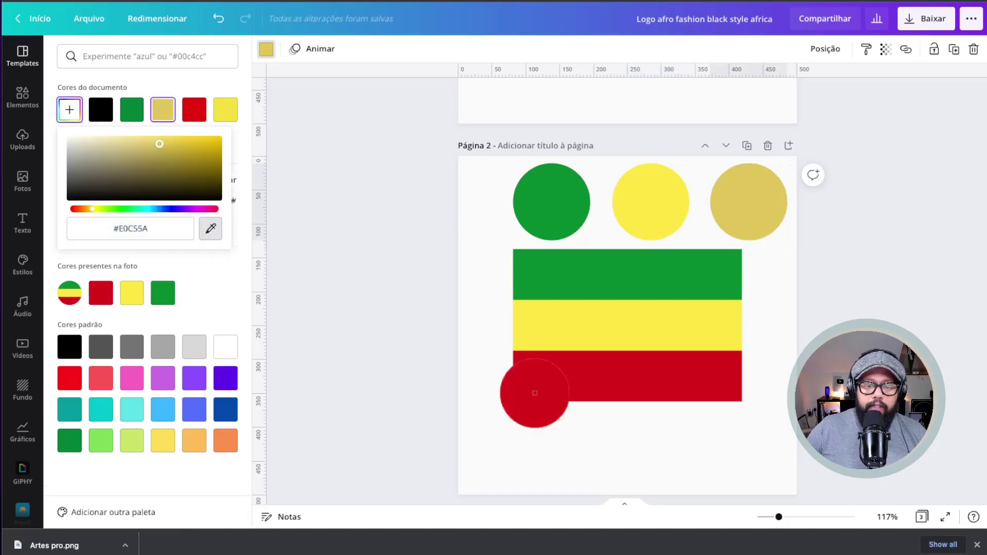
{"action": "left_click", "coordinate": [586, 388]}
{"action": "left_click", "coordinate": [403, 206]}
Compare the flag colours with the finished logo on page 1 and delete the flag image from page 2.
{"action": "left_click", "coordinate": [668, 287]}
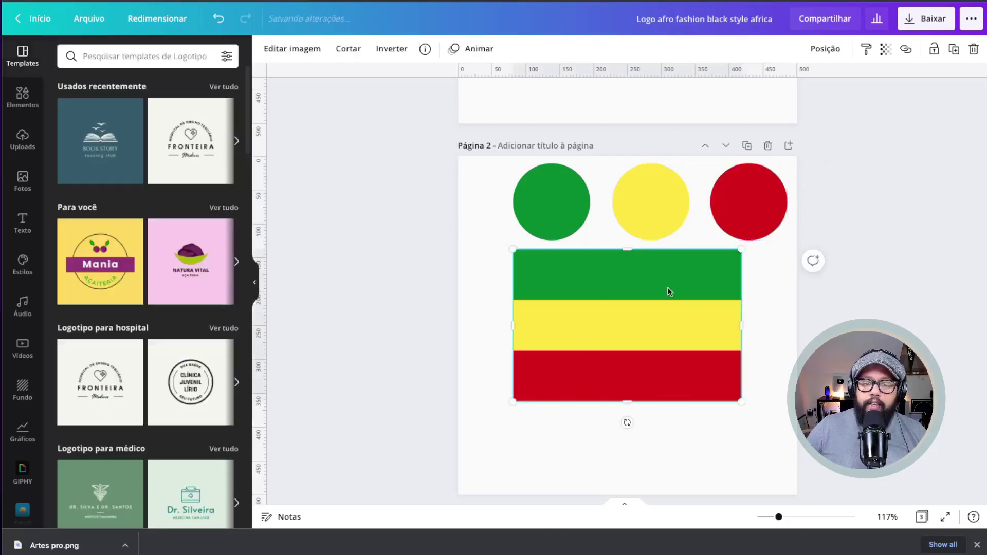
{"action": "scroll", "coordinate": [668, 287], "scroll_direction": "up", "scroll_amount": 4}
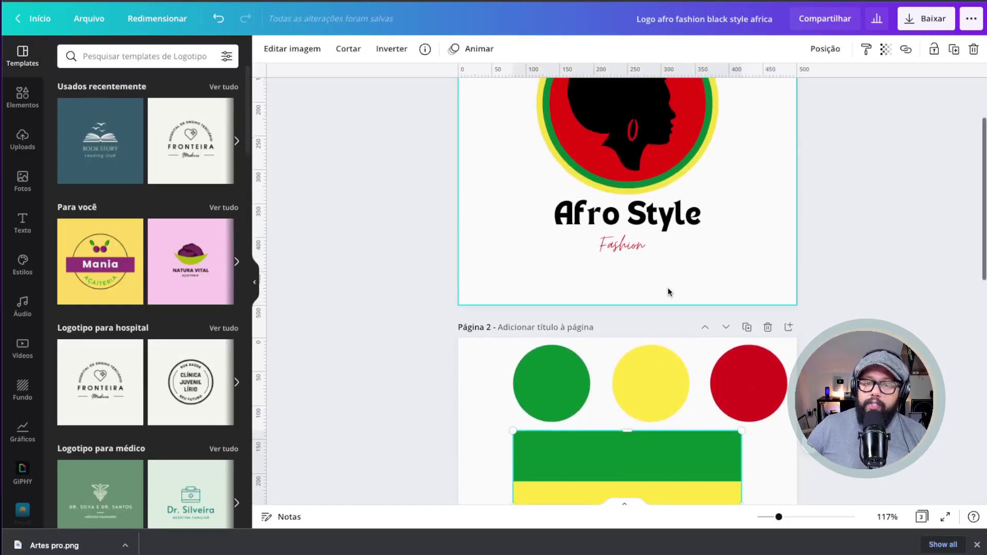
{"action": "scroll", "coordinate": [668, 291], "scroll_direction": "down", "scroll_amount": 3}
{"action": "scroll", "coordinate": [668, 291], "scroll_direction": "up", "scroll_amount": 4}
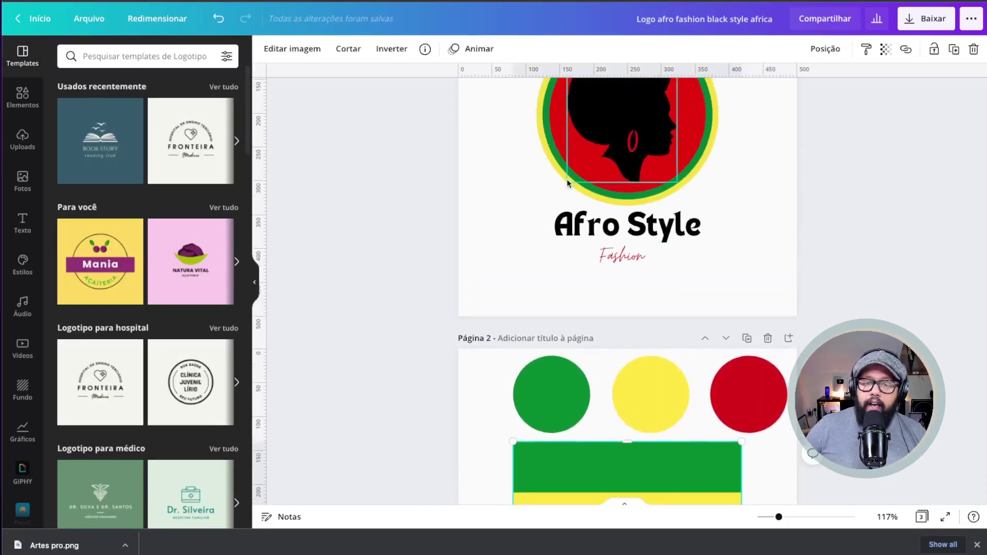
{"action": "scroll", "coordinate": [620, 359], "scroll_direction": "down", "scroll_amount": 7}
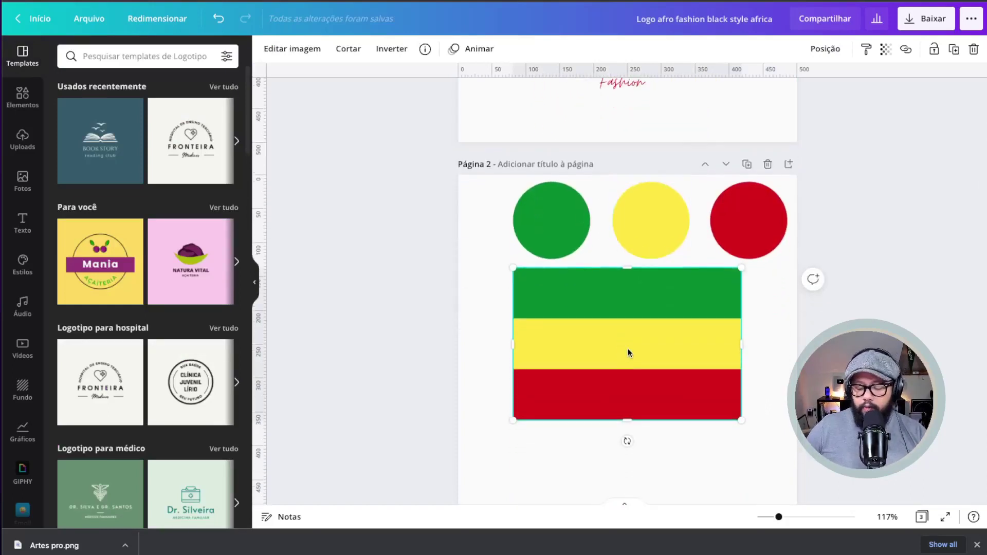
{"action": "key", "text": "Delete"}
Paste the large gold circle onto the middle of page 2 and recolour it with the logo's yellow from the document colours.
{"action": "scroll", "coordinate": [635, 399], "scroll_direction": "down", "scroll_amount": 3}
{"action": "key", "text": "ctrl+v"}
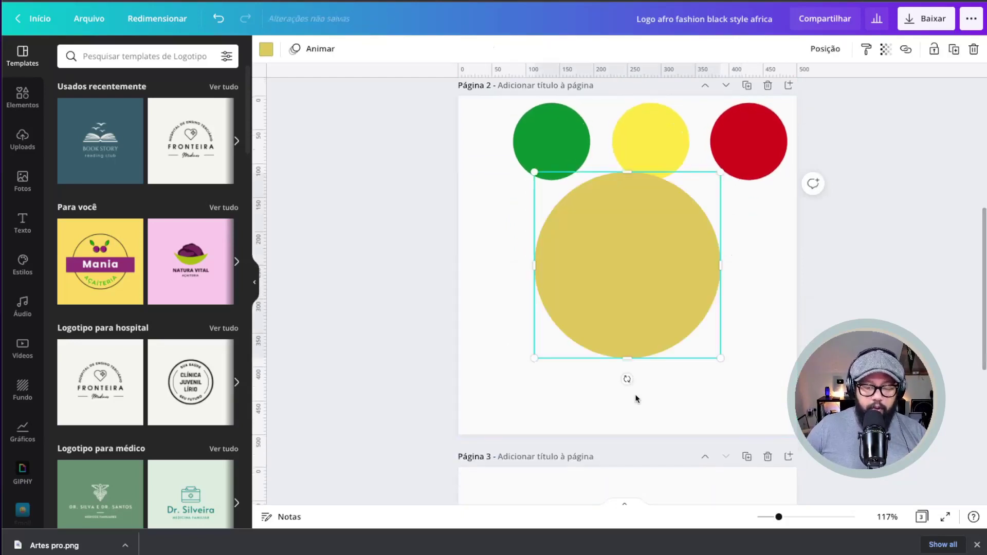
{"action": "mouse_move", "coordinate": [635, 289]}
{"action": "left_mouse_down"}
{"action": "mouse_move", "coordinate": [635, 302]}
{"action": "mouse_move", "coordinate": [636, 284]}
{"action": "left_mouse_up"}
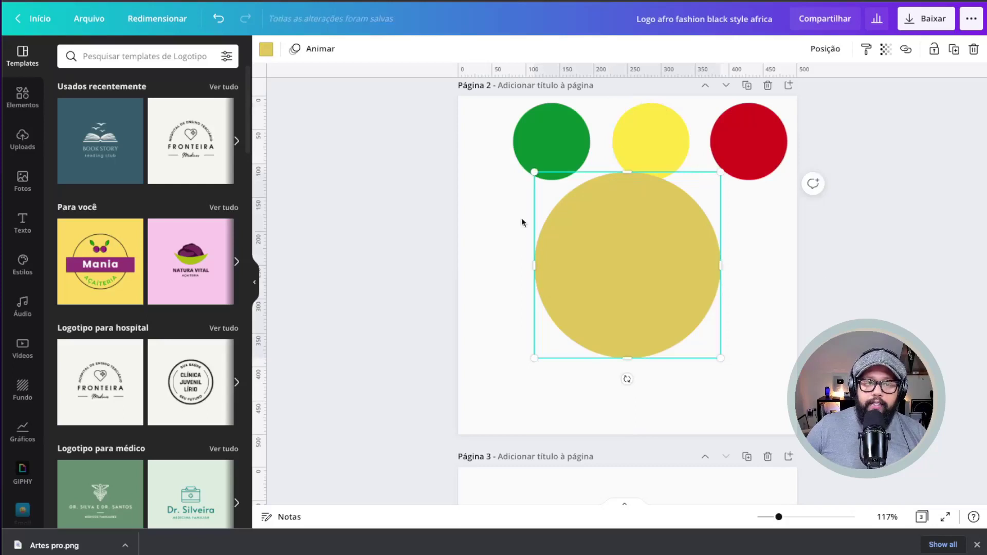
{"action": "left_click", "coordinate": [266, 50]}
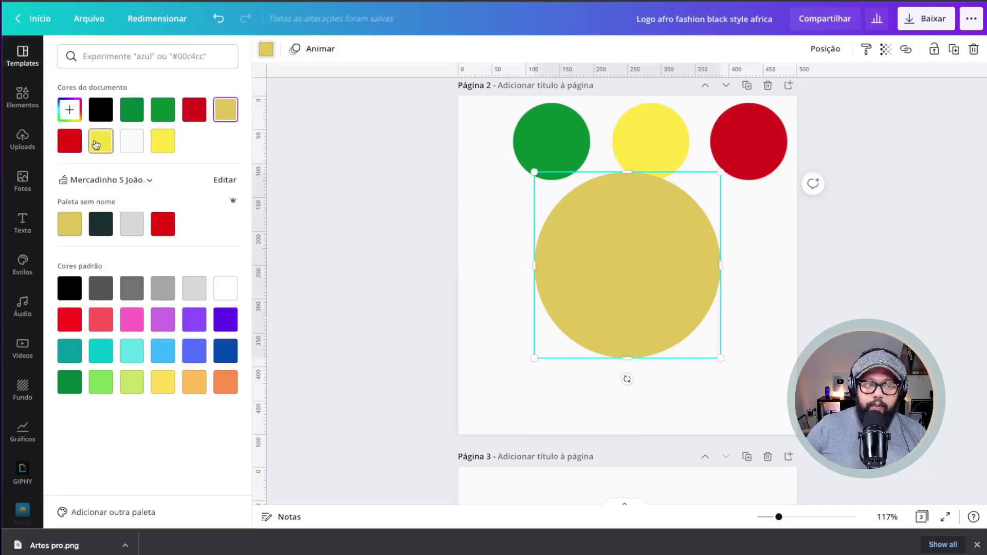
{"action": "left_click", "coordinate": [101, 142]}
{"action": "key", "text": "Escape"}
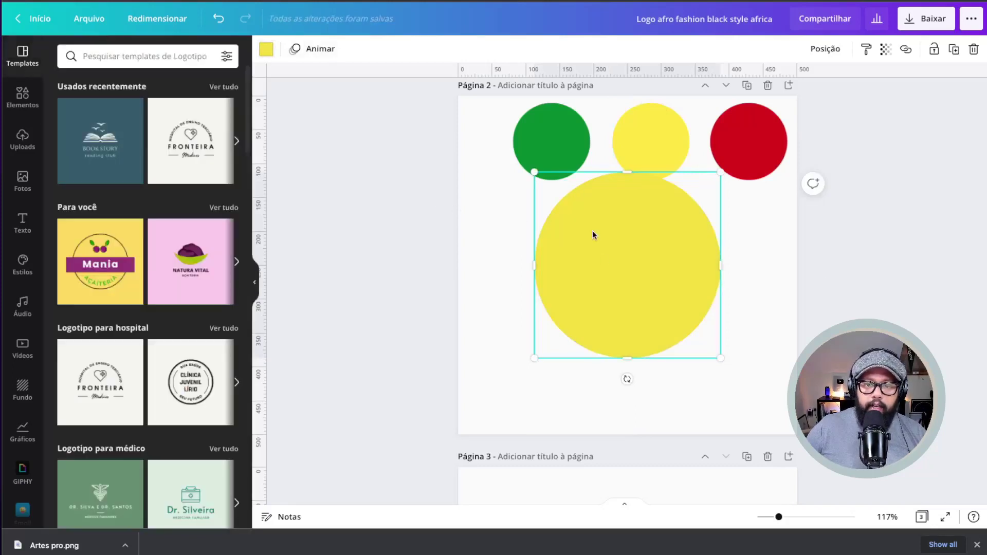
Duplicate the large yellow circle, fill the copy green, and shrink and centre it to leave a yellow ring.
{"action": "mouse_move", "coordinate": [605, 264]}
{"action": "left_mouse_down"}
{"action": "mouse_move", "coordinate": [618, 275]}
{"action": "mouse_move", "coordinate": [613, 269]}
{"action": "left_mouse_up"}
{"action": "left_click", "coordinate": [267, 50]}
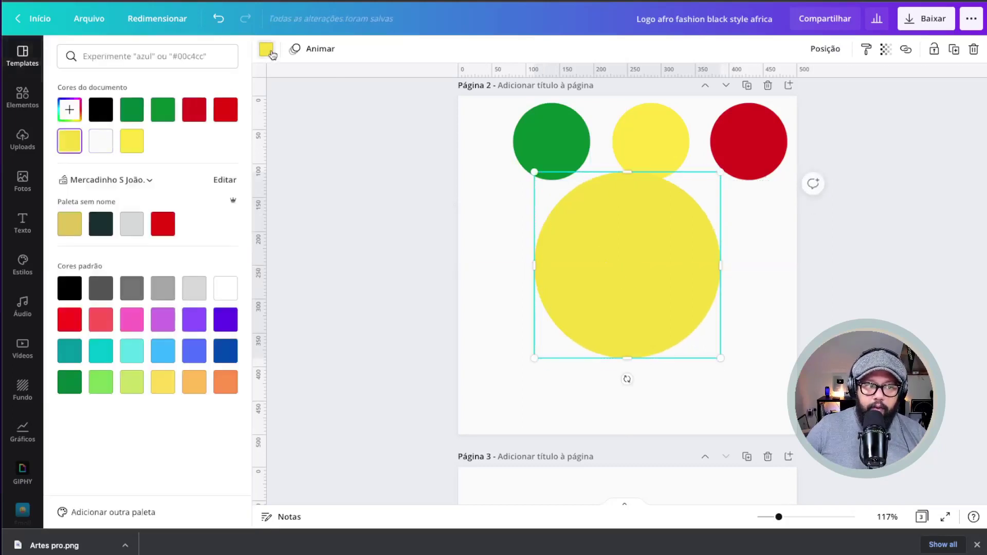
{"action": "left_click", "coordinate": [133, 109]}
{"action": "left_click_drag", "start_coordinate": [721, 171], "coordinate": [700, 191]}
{"action": "left_click_drag", "start_coordinate": [613, 285], "coordinate": [621, 277]}
{"action": "scroll", "coordinate": [621, 276], "scroll_direction": "up", "scroll_amount": 1}
Move the small red circle to the centre of the green circle and bring it to the front.
{"action": "left_click", "coordinate": [760, 155]}
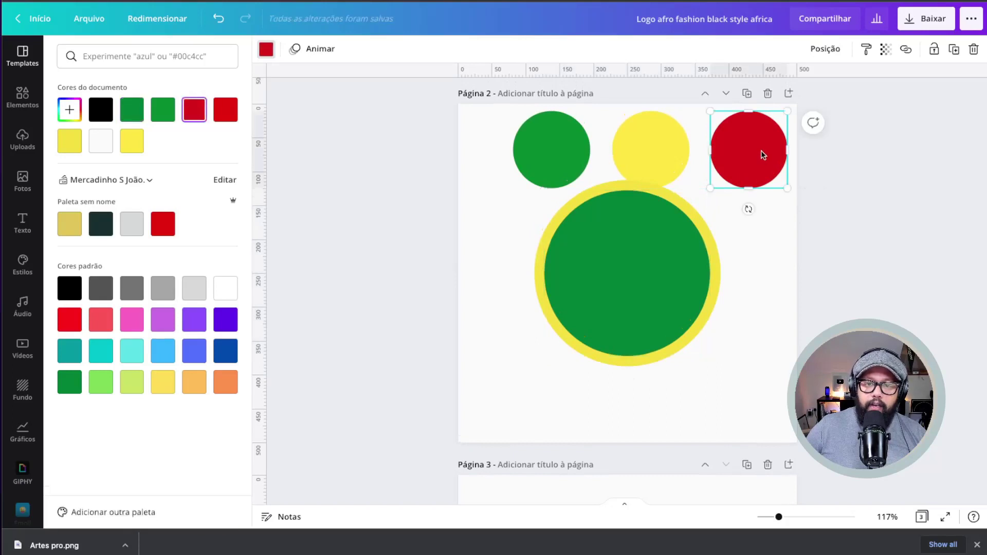
{"action": "left_click_drag", "start_coordinate": [761, 151], "coordinate": [641, 276]}
{"action": "left_click", "coordinate": [831, 46]}
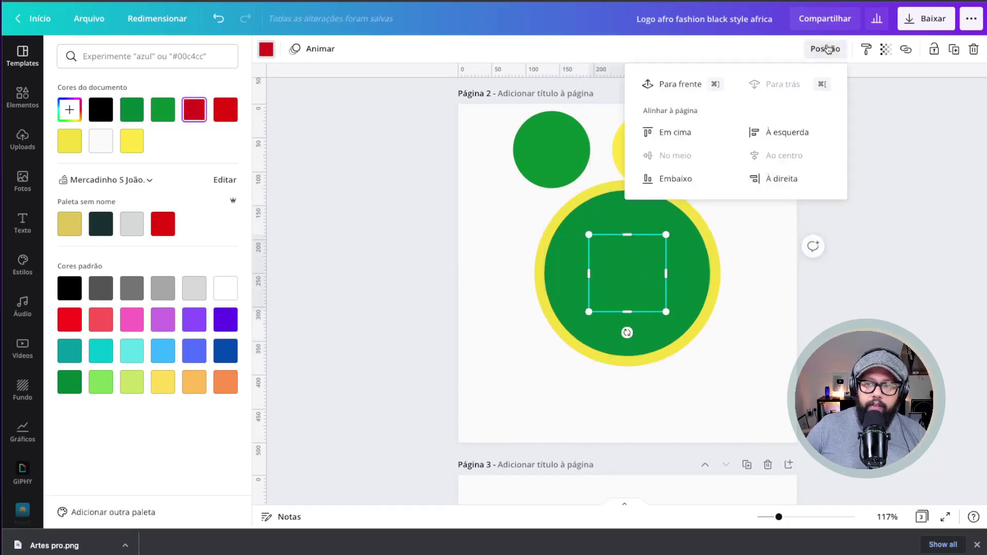
{"action": "left_click", "coordinate": [693, 81]}
Enlarge the red circle and centre it inside the green one, leaving only a thin green ring around it.
{"action": "left_click_drag", "start_coordinate": [666, 236], "coordinate": [720, 180]}
{"action": "left_click_drag", "start_coordinate": [656, 274], "coordinate": [629, 301]}
{"action": "left_click_drag", "start_coordinate": [563, 337], "coordinate": [553, 343]}
{"action": "left_click_drag", "start_coordinate": [625, 280], "coordinate": [630, 274]}
{"action": "left_click_drag", "start_coordinate": [555, 346], "coordinate": [544, 352]}
{"action": "left_click_drag", "start_coordinate": [640, 279], "coordinate": [645, 273]}
Shrink the outer yellow circle to narrow its ring and align it to the page's centre and middle.
{"action": "left_click", "coordinate": [719, 273]}
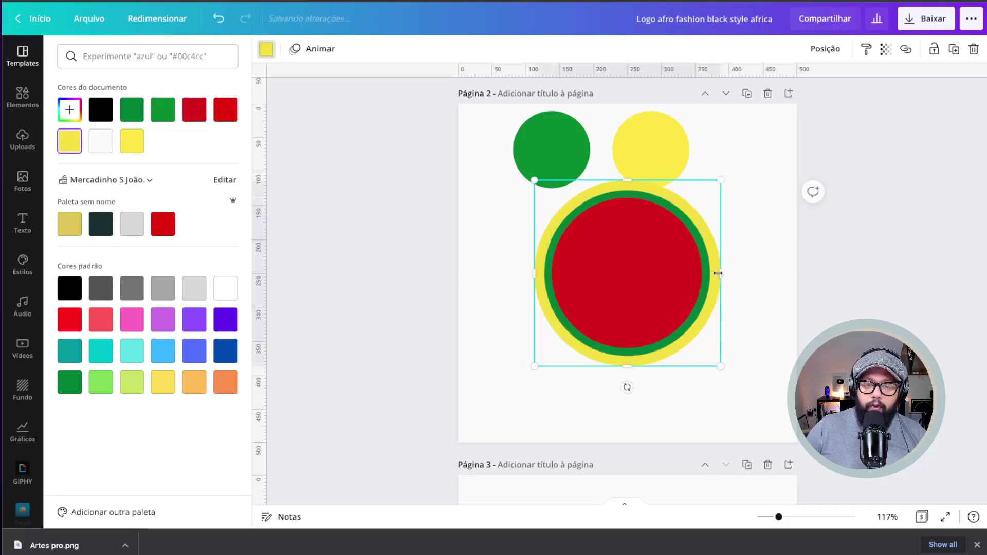
{"action": "left_click_drag", "start_coordinate": [716, 369], "coordinate": [706, 358]}
{"action": "left_click", "coordinate": [823, 49]}
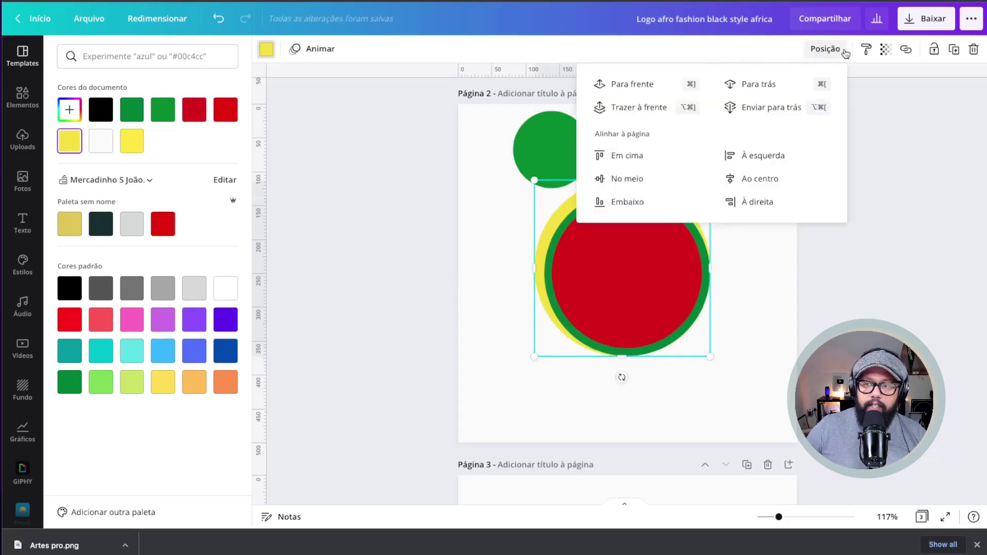
{"action": "left_click", "coordinate": [765, 179]}
{"action": "left_click", "coordinate": [634, 185]}
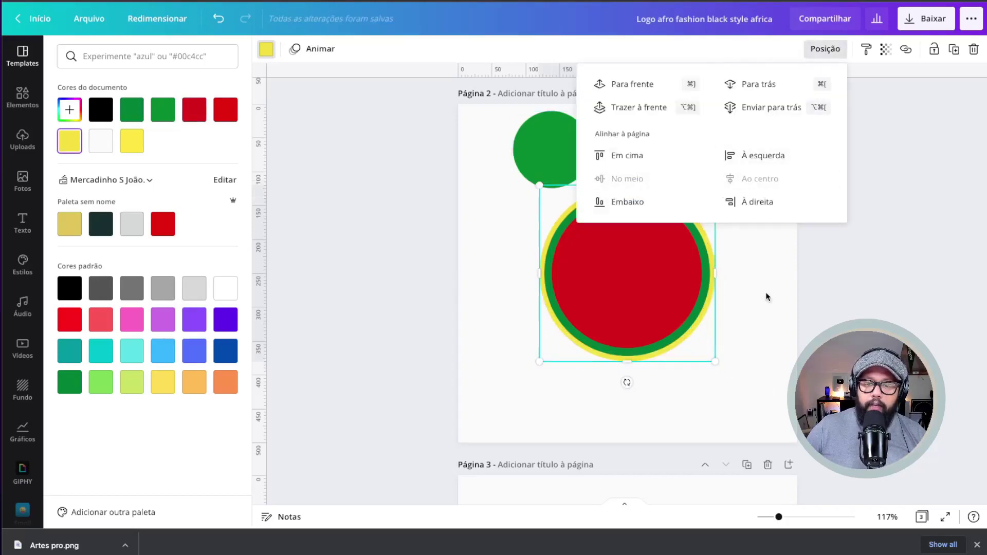
Group the three concentric circles and delete the leftover small yellow and green circles above them.
{"action": "left_click_drag", "start_coordinate": [768, 310], "coordinate": [371, 291]}
{"action": "left_click", "coordinate": [798, 49]}
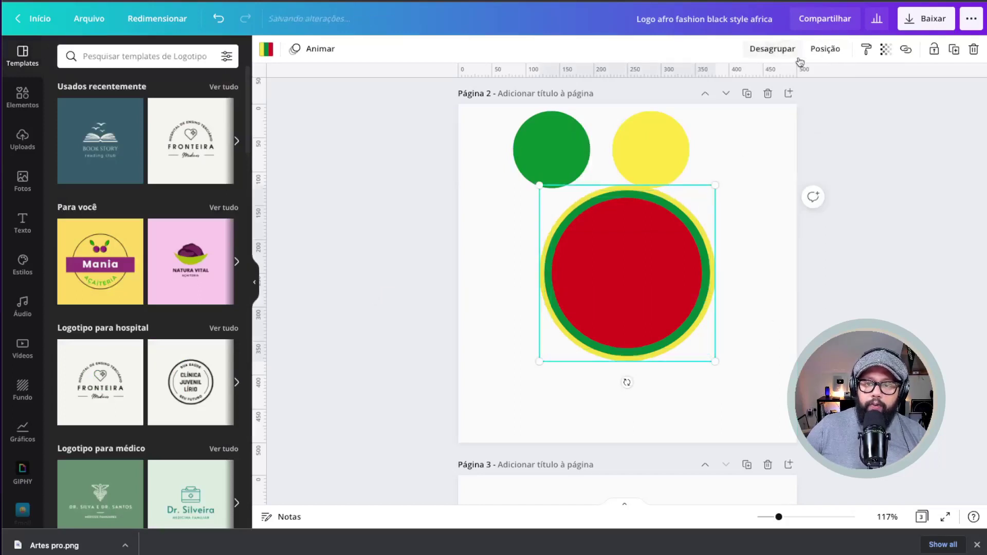
{"action": "left_click", "coordinate": [658, 162]}
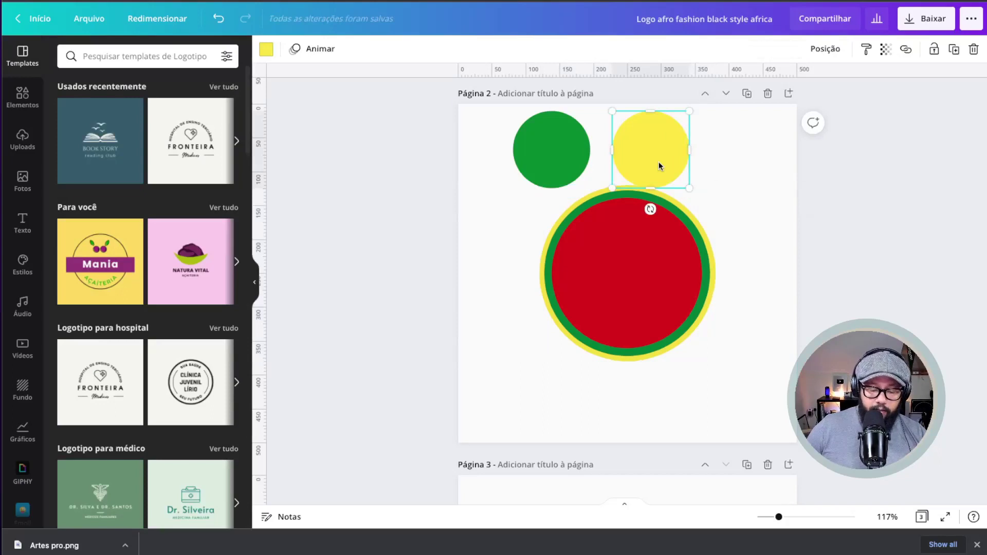
{"action": "key", "text": "Delete"}
{"action": "left_click", "coordinate": [564, 137]}
{"action": "key", "text": "Delete"}
{"action": "left_click", "coordinate": [679, 279]}
{"action": "left_click", "coordinate": [678, 280]}
{"action": "mouse_move", "coordinate": [678, 289]}
{"action": "left_mouse_down"}
{"action": "mouse_move", "coordinate": [678, 249]}
{"action": "mouse_move", "coordinate": [677, 284]}
{"action": "left_mouse_up"}
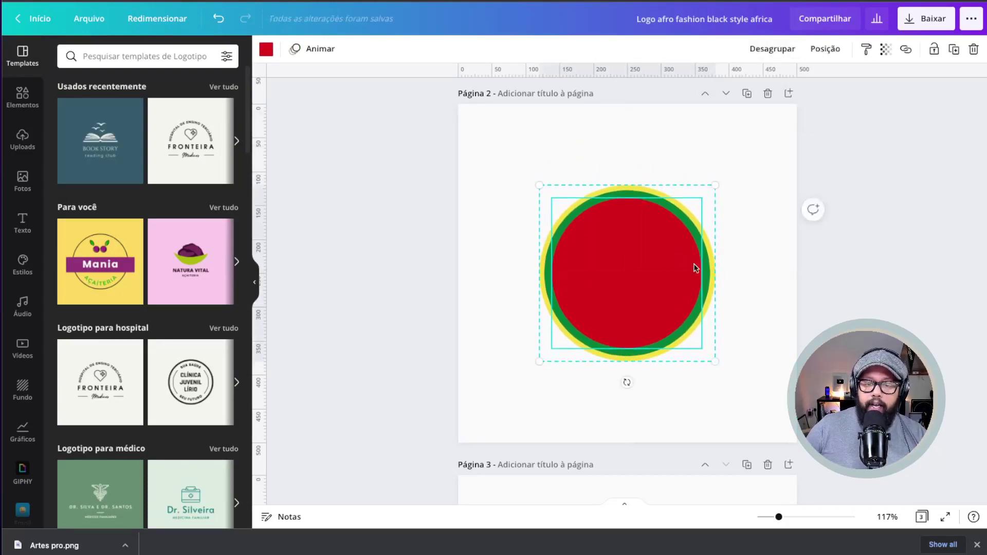
{"action": "left_click", "coordinate": [735, 180]}
Look up the element information of the black woman silhouette in the finished logo on page 1.
{"action": "scroll", "coordinate": [736, 181], "scroll_direction": "up", "scroll_amount": 7}
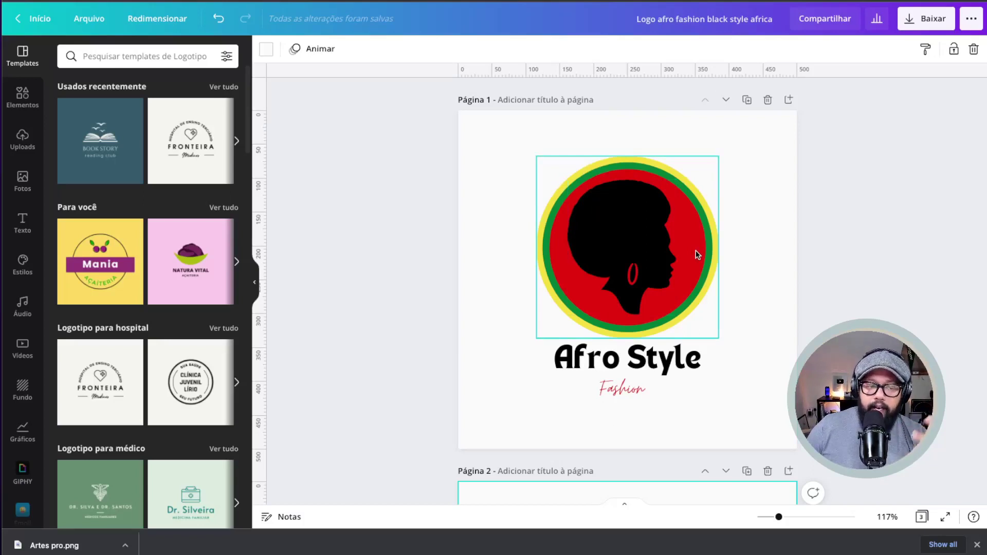
{"action": "scroll", "coordinate": [696, 254], "scroll_direction": "down", "scroll_amount": 2}
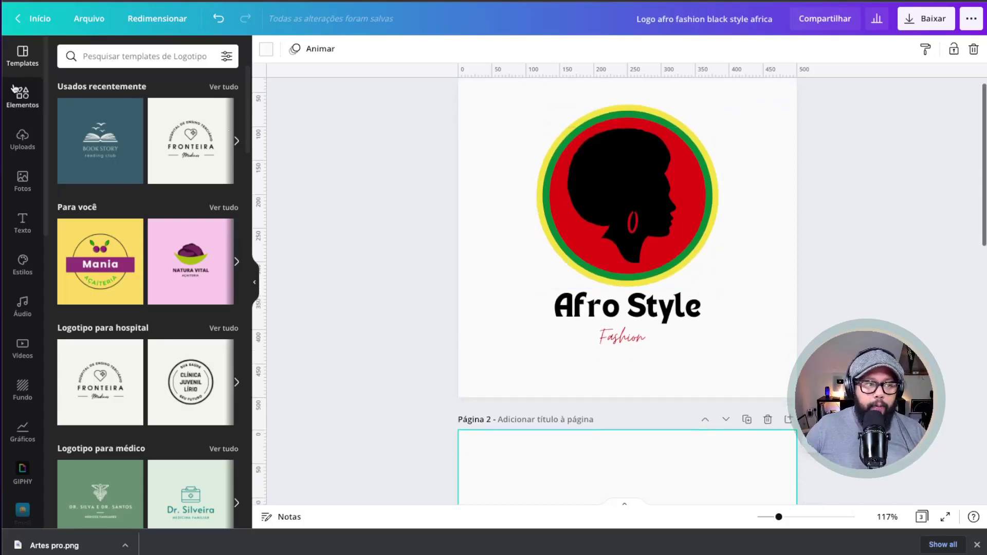
{"action": "left_click", "coordinate": [21, 95]}
{"action": "left_click", "coordinate": [611, 215]}
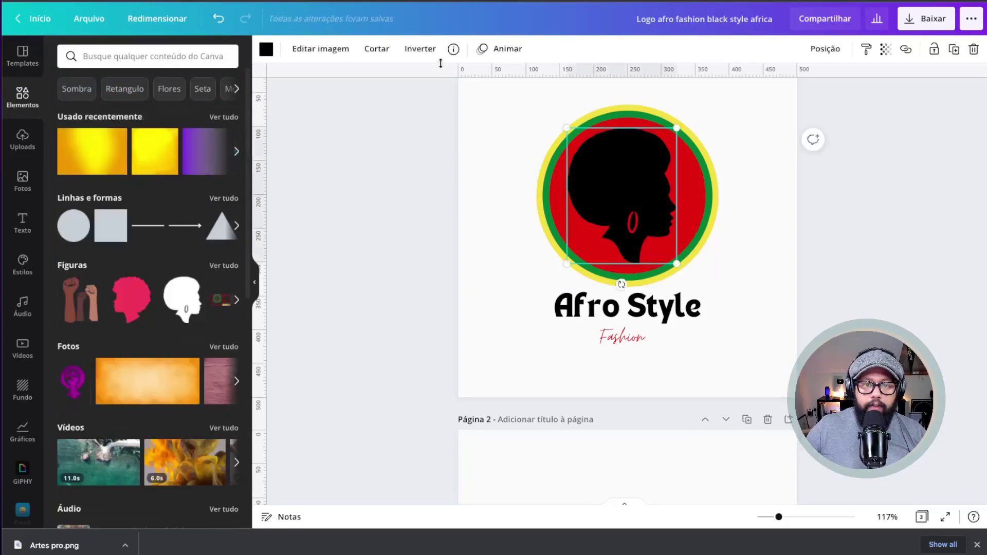
{"action": "left_click", "coordinate": [452, 51]}
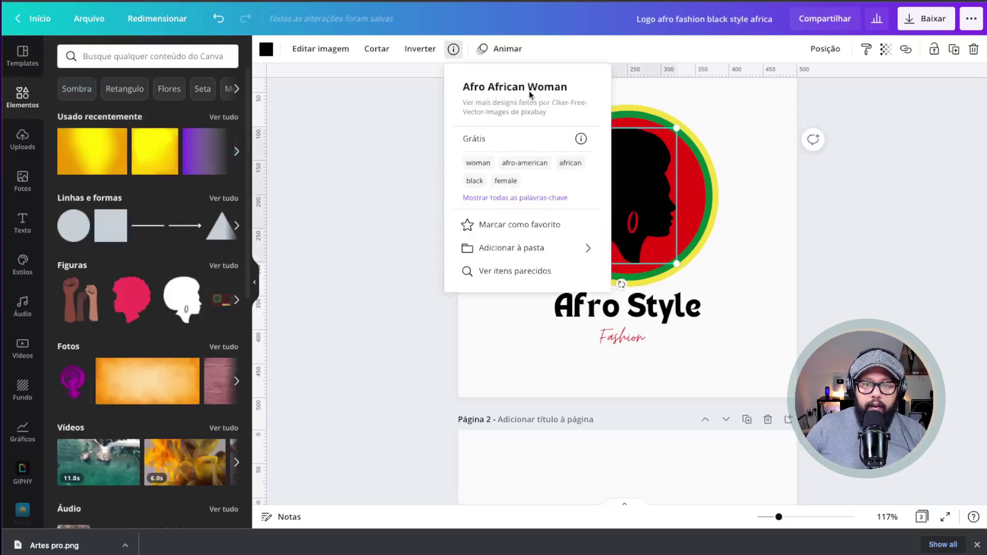
Search the Canva elements for "afro" and browse the results.
{"action": "left_click", "coordinate": [78, 53]}
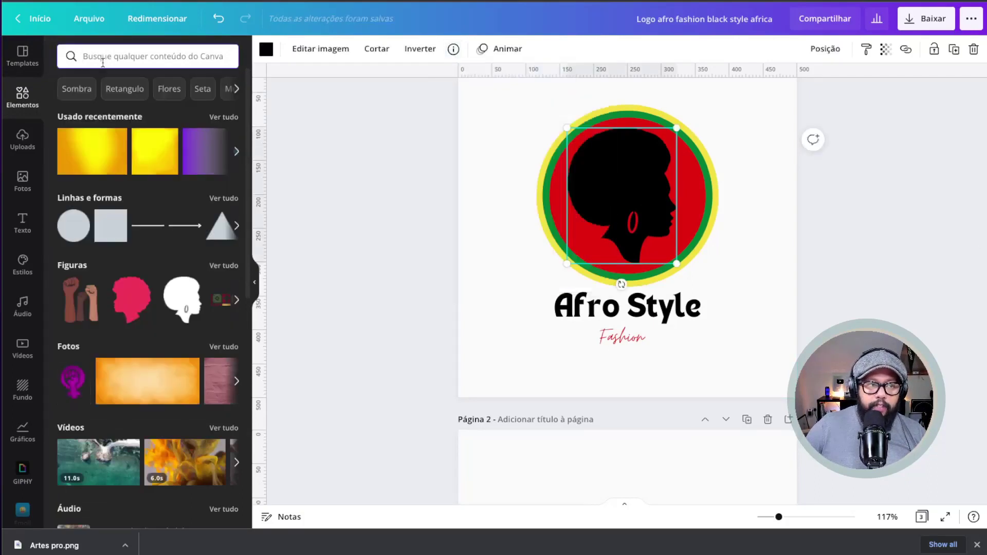
{"action": "type", "text": "afro"}
{"action": "key", "text": "Return"}
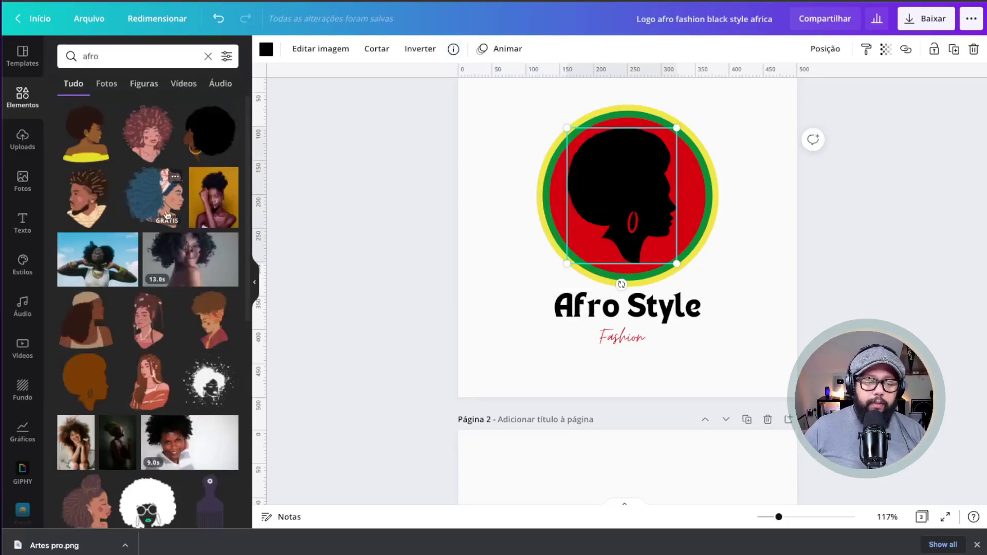
{"action": "scroll", "coordinate": [82, 242], "scroll_direction": "down", "scroll_amount": 3}
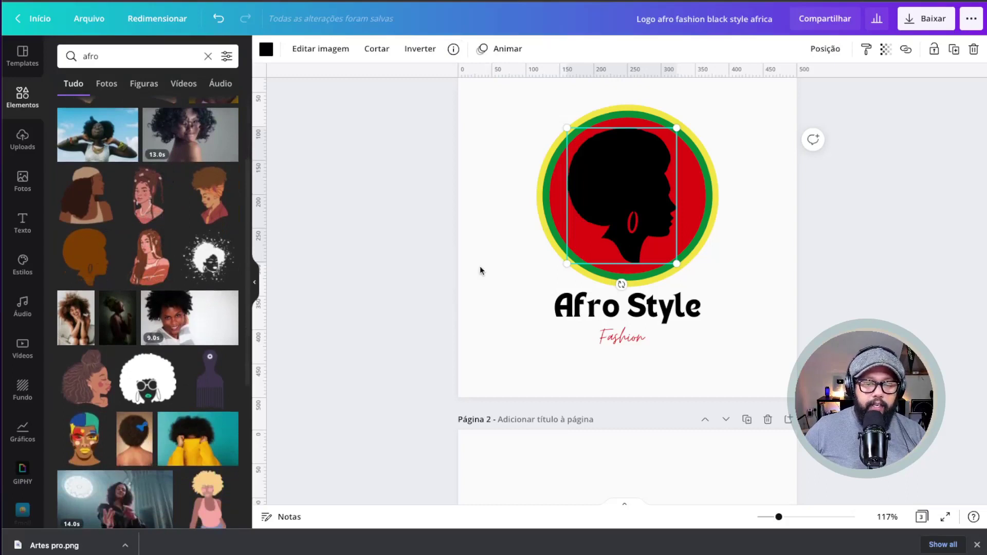
Add the brown afro woman profile silhouette from the search results to page 2, shrink it and centre it in the red circle.
{"action": "scroll", "coordinate": [481, 271], "scroll_direction": "down", "scroll_amount": 5}
{"action": "left_click", "coordinate": [85, 253]}
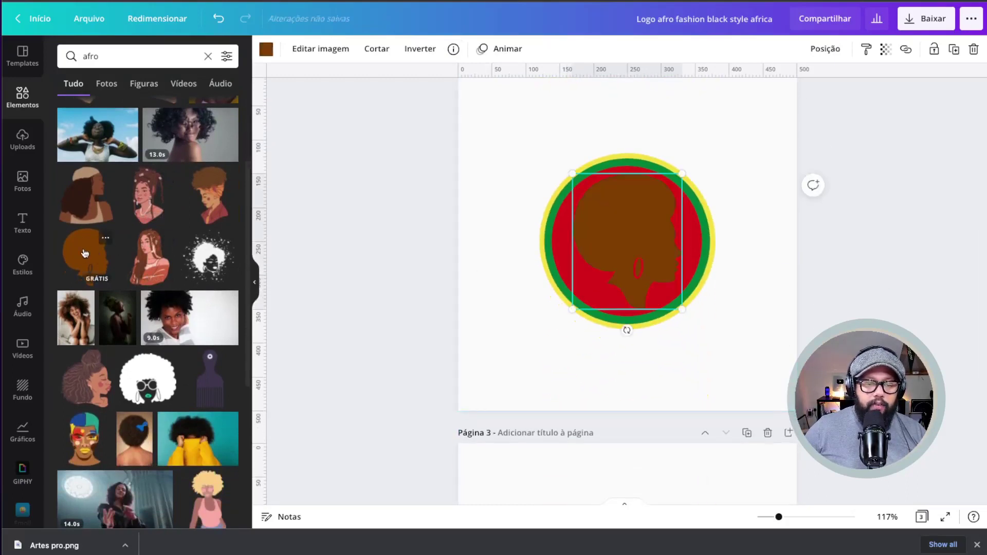
{"action": "left_click_drag", "start_coordinate": [680, 168], "coordinate": [665, 176]}
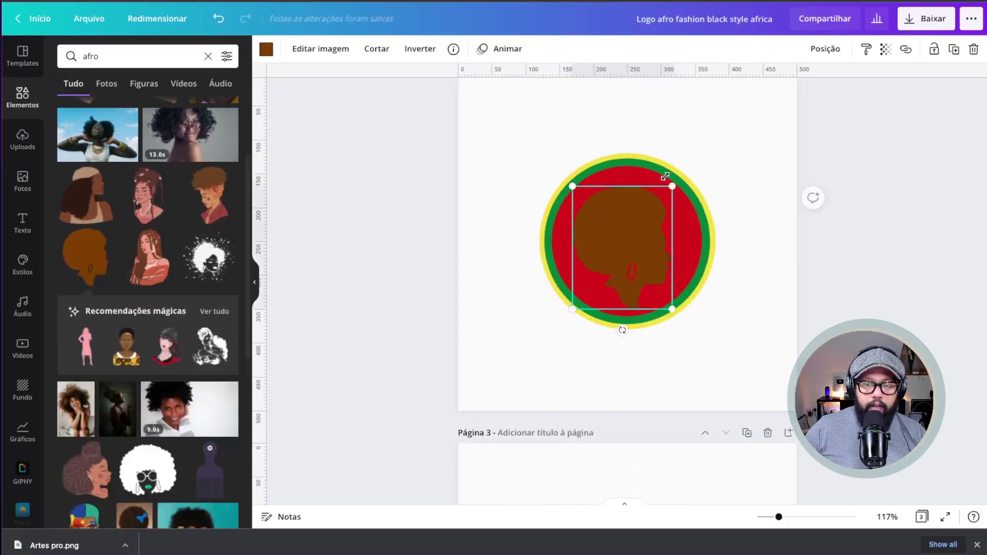
{"action": "mouse_move", "coordinate": [640, 240]}
{"action": "left_mouse_down"}
{"action": "mouse_move", "coordinate": [638, 228]}
{"action": "mouse_move", "coordinate": [643, 235]}
{"action": "left_mouse_up"}
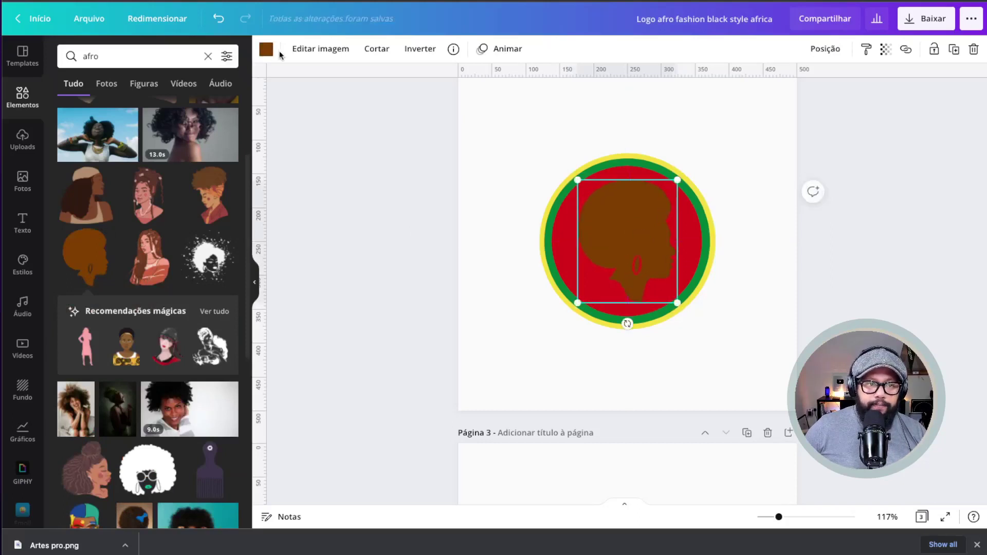
Recolour the woman silhouette on page 2 to black.
{"action": "left_click", "coordinate": [267, 50]}
{"action": "left_click", "coordinate": [102, 109]}
{"action": "left_click", "coordinate": [350, 181]}
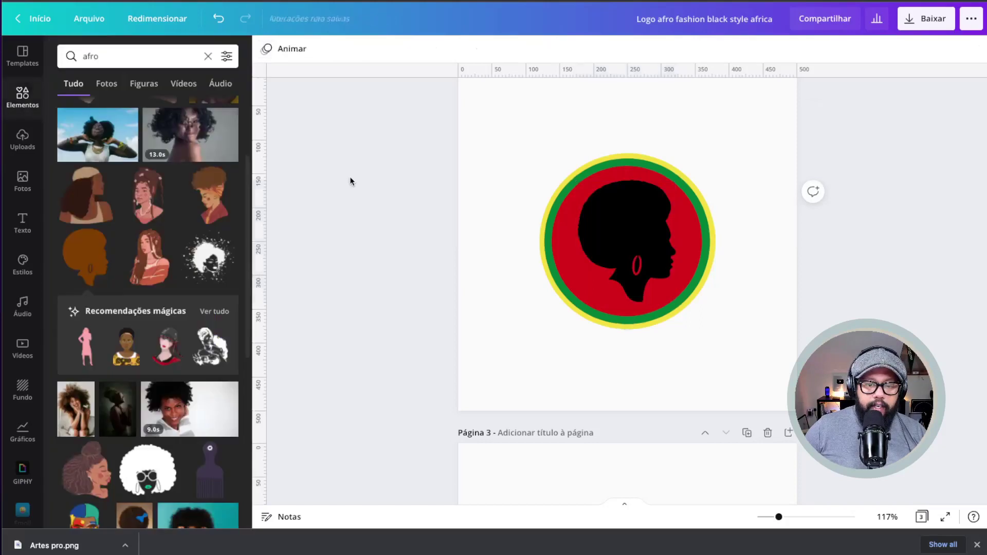
Check which fonts the "Afro Style" and "Fashion" texts use in the finished logo on page 1.
{"action": "scroll", "coordinate": [427, 178], "scroll_direction": "up", "scroll_amount": 5}
{"action": "left_click", "coordinate": [678, 215]}
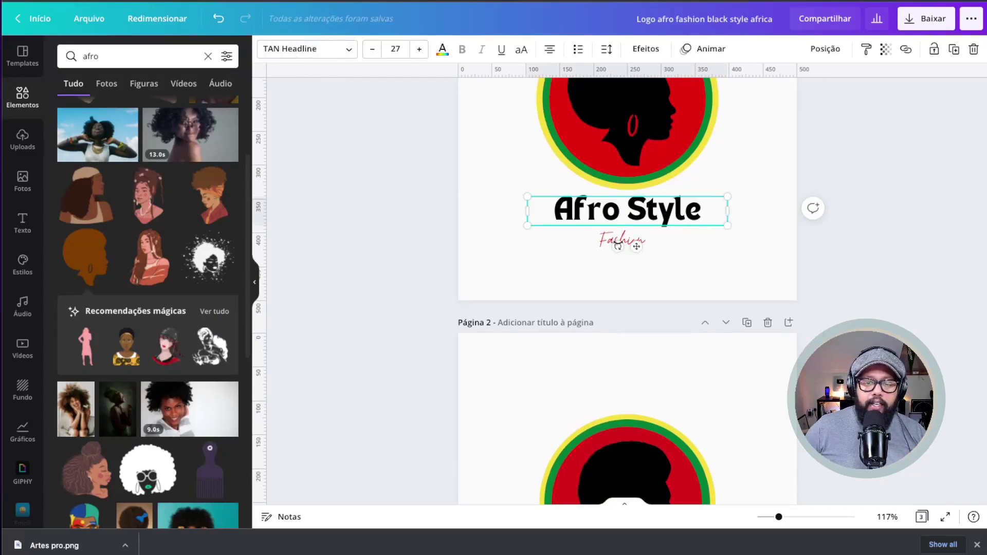
{"action": "left_click", "coordinate": [606, 242]}
{"action": "scroll", "coordinate": [623, 254], "scroll_direction": "down", "scroll_amount": 7}
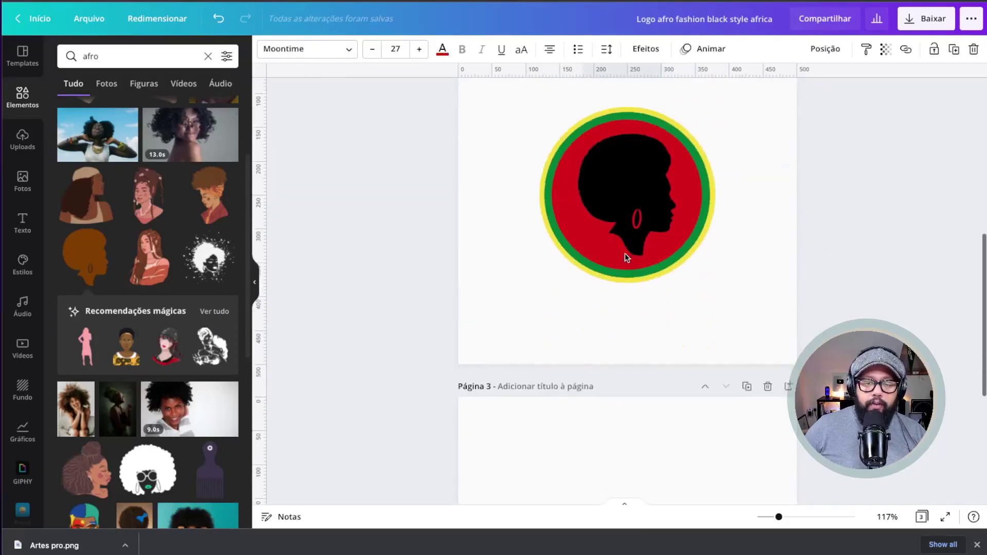
{"action": "scroll", "coordinate": [601, 258], "scroll_direction": "up", "scroll_amount": 6}
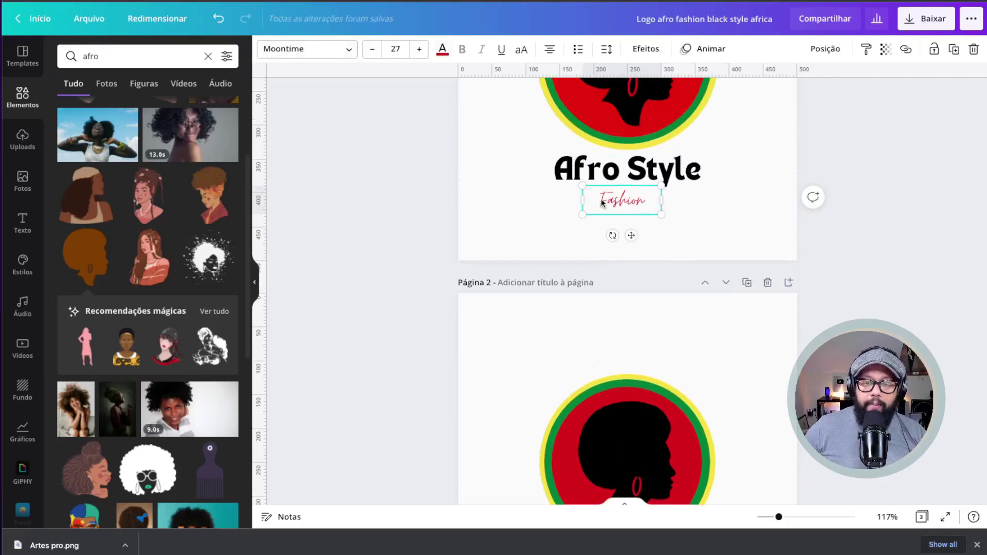
{"action": "scroll", "coordinate": [605, 214], "scroll_direction": "down", "scroll_amount": 4}
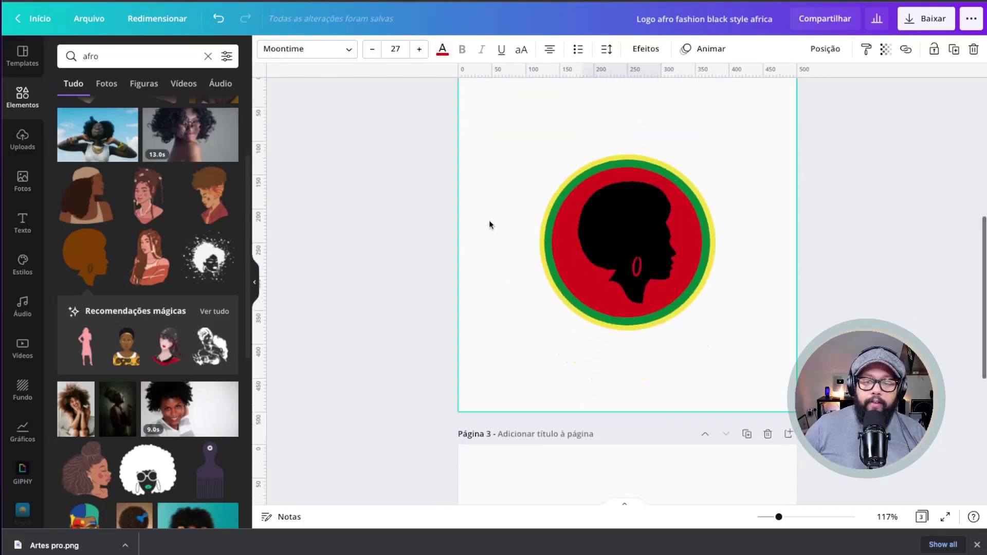
Move the circle badge and silhouette together upward on page 2 to make room for text beneath them.
{"action": "left_click_drag", "start_coordinate": [483, 158], "coordinate": [684, 343]}
{"action": "left_click_drag", "start_coordinate": [689, 280], "coordinate": [689, 236]}
{"action": "left_click", "coordinate": [764, 194]}
{"action": "scroll", "coordinate": [764, 195], "scroll_direction": "up", "scroll_amount": 2}
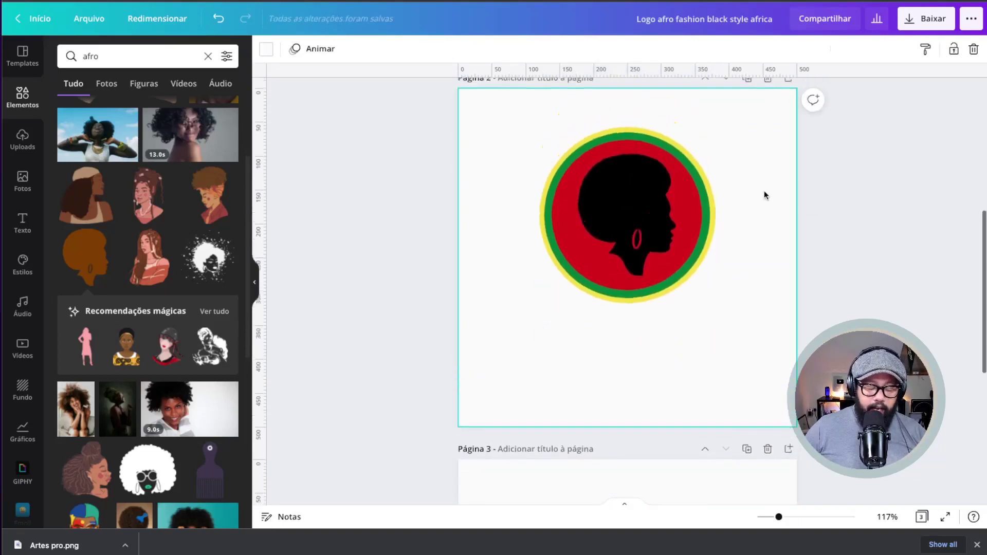
Add the text "Afro style" in TAN Headline on page 2 and place it directly beneath the badge.
{"action": "double_click", "coordinate": [643, 278]}
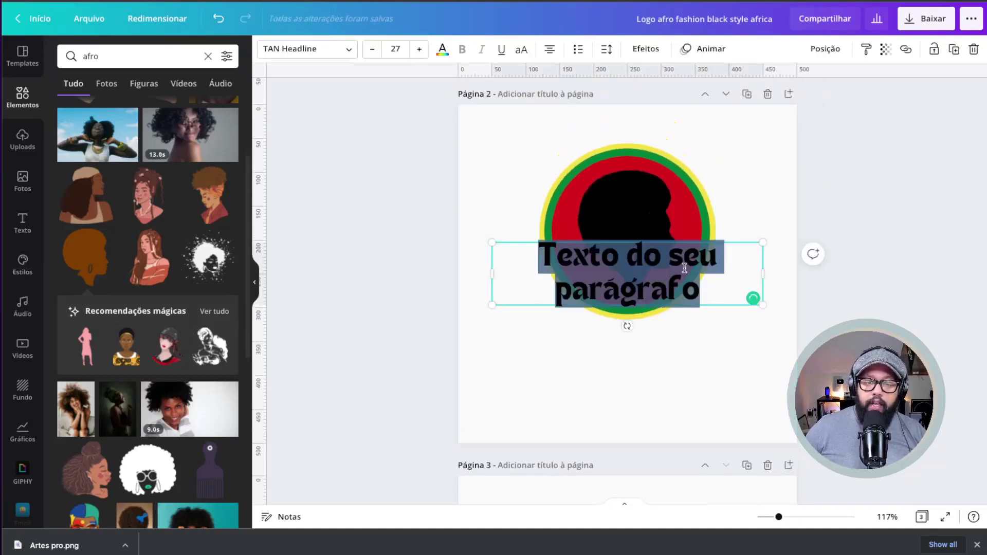
{"action": "scroll", "coordinate": [684, 268], "scroll_direction": "up", "scroll_amount": 4}
{"action": "key", "text": "BackSpace"}
{"action": "type", "text": "Afro Style"}
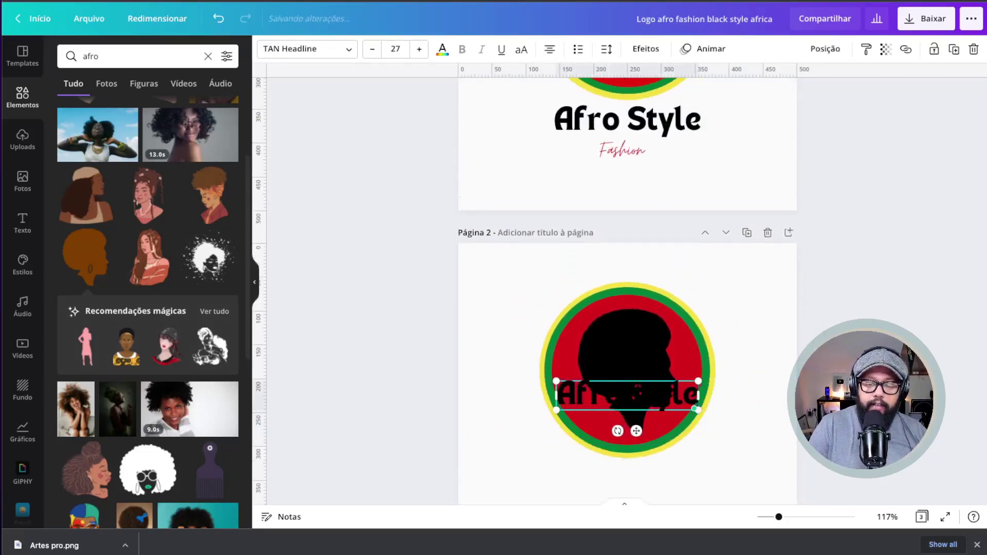
{"action": "left_click", "coordinate": [725, 326]}
{"action": "left_click_drag", "start_coordinate": [675, 396], "coordinate": [673, 483]}
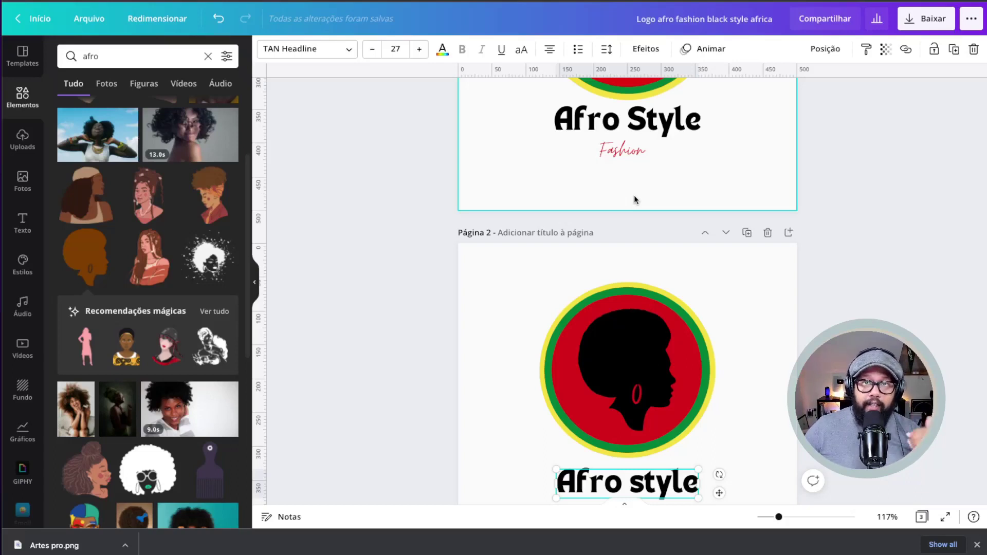
Copy the red "Fashion" text from page 1 to page 2 and place it just under "Afro style".
{"action": "left_click", "coordinate": [619, 158]}
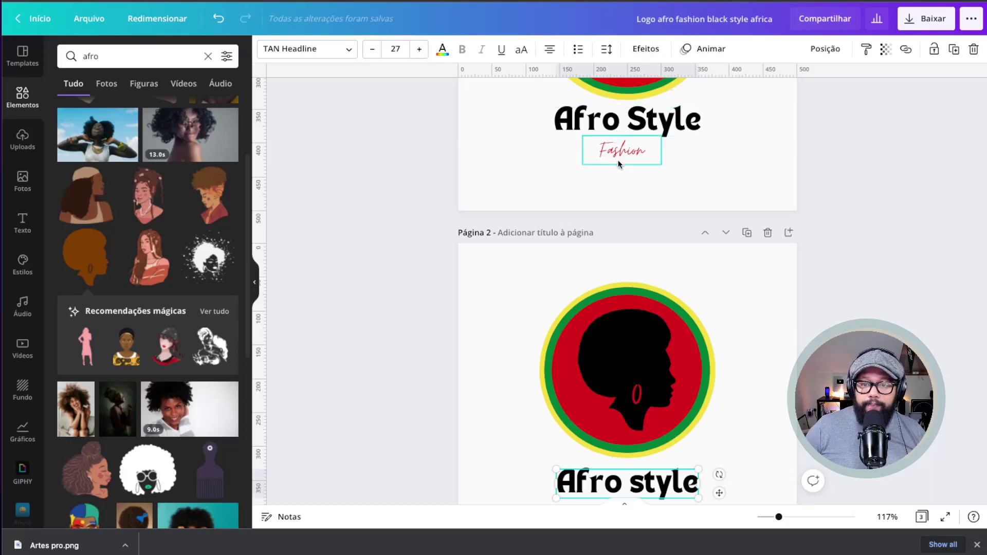
{"action": "scroll", "coordinate": [619, 159], "scroll_direction": "down", "scroll_amount": 5}
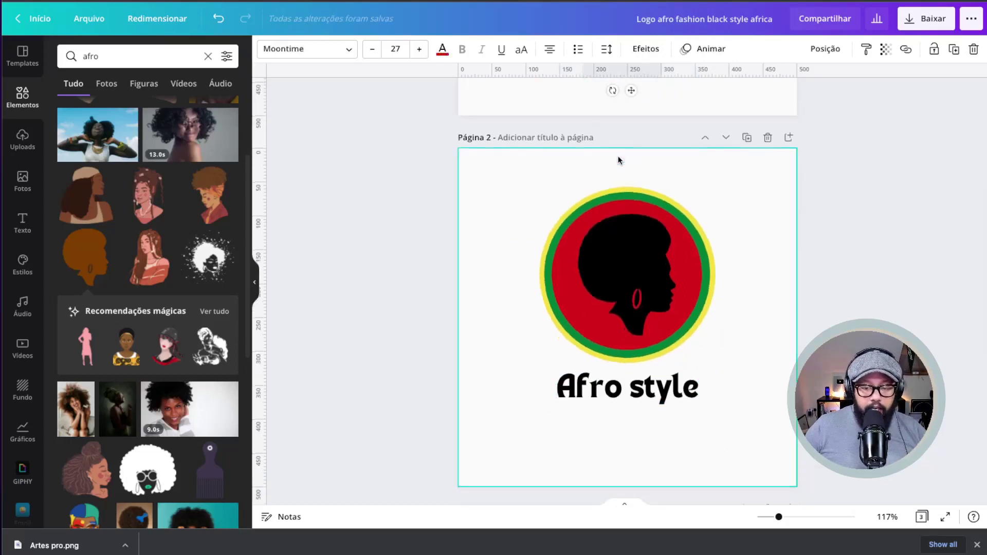
{"action": "key", "text": "ctrl+v"}
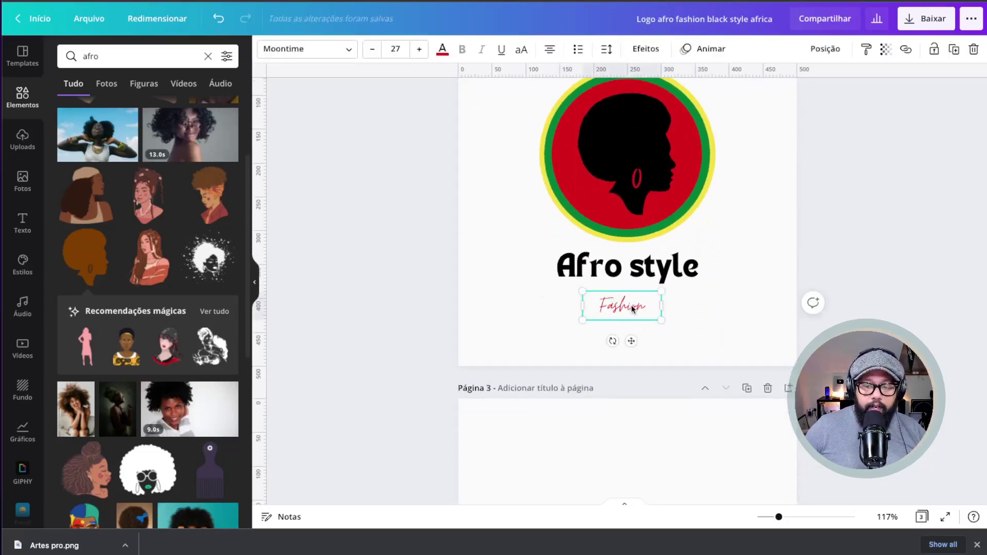
{"action": "left_click_drag", "start_coordinate": [632, 308], "coordinate": [632, 298]}
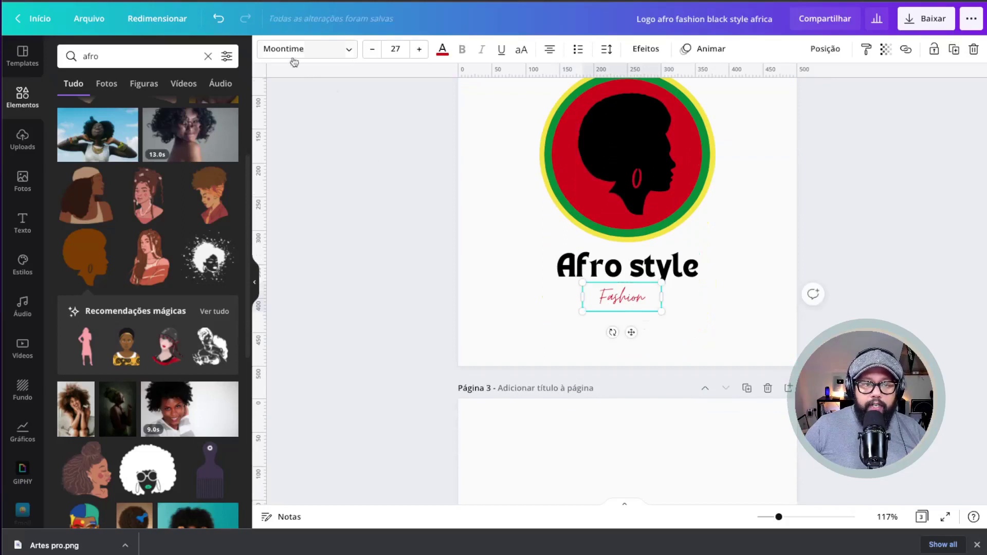
{"action": "left_click", "coordinate": [460, 245]}
{"action": "key", "text": "t"}
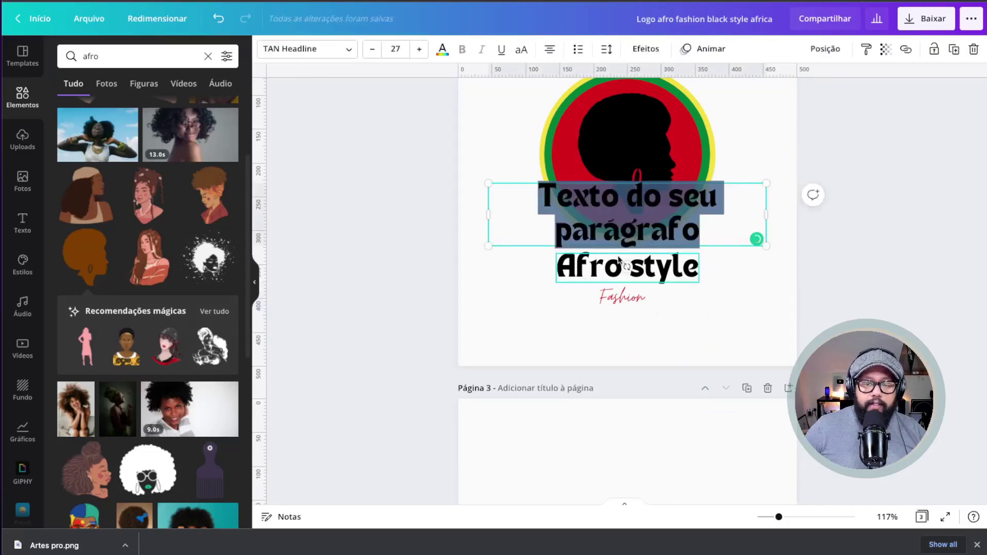
{"action": "left_click", "coordinate": [751, 182]}
{"action": "left_click", "coordinate": [714, 210]}
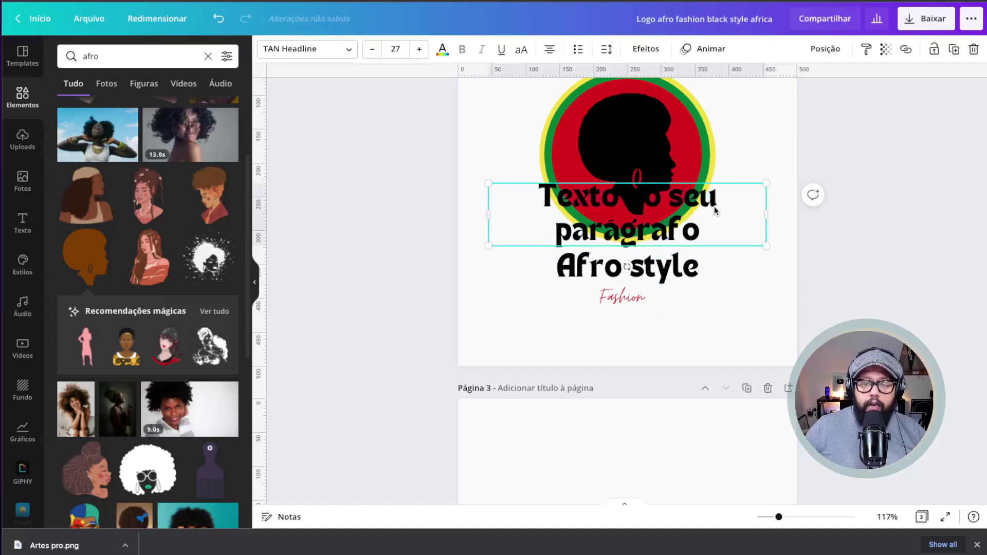
{"action": "key", "text": "Delete"}
Move both texts up against the badge, compare with page 1, and shift the complete page 2 logo slightly upward.
{"action": "left_click_drag", "start_coordinate": [726, 337], "coordinate": [537, 258]}
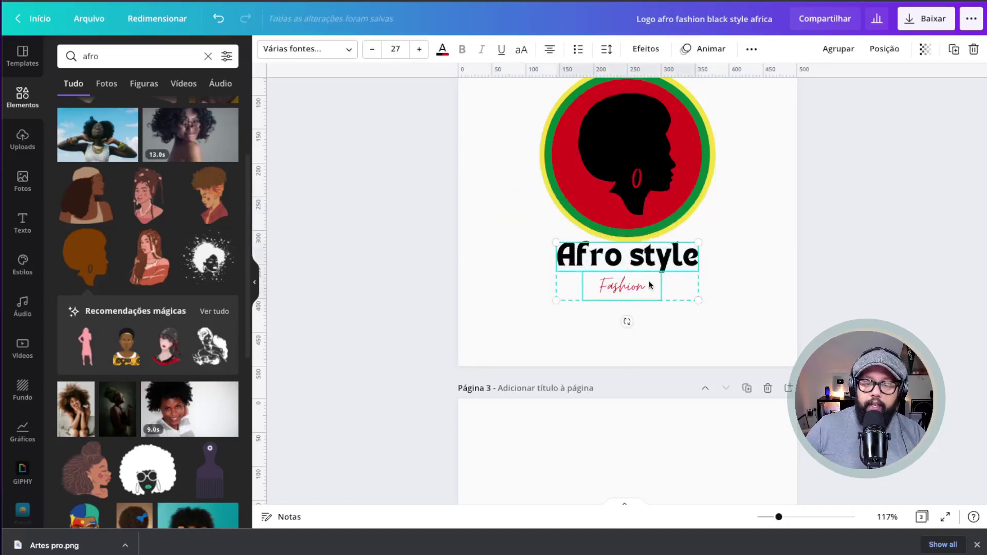
{"action": "left_click", "coordinate": [753, 172]}
{"action": "scroll", "coordinate": [752, 172], "scroll_direction": "up", "scroll_amount": 5}
{"action": "scroll", "coordinate": [753, 172], "scroll_direction": "up", "scroll_amount": 3}
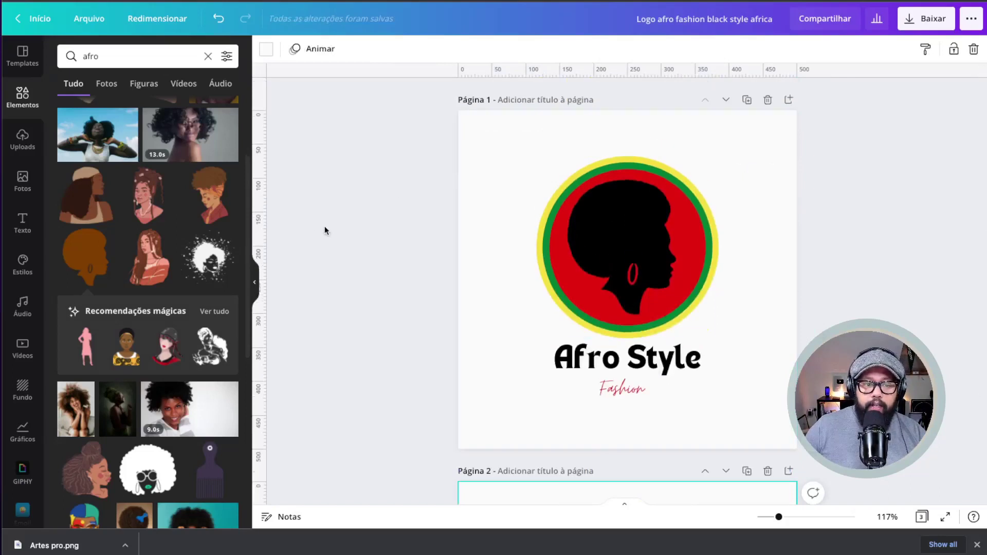
{"action": "left_click", "coordinate": [252, 286]}
{"action": "scroll", "coordinate": [384, 324], "scroll_direction": "down", "scroll_amount": 7}
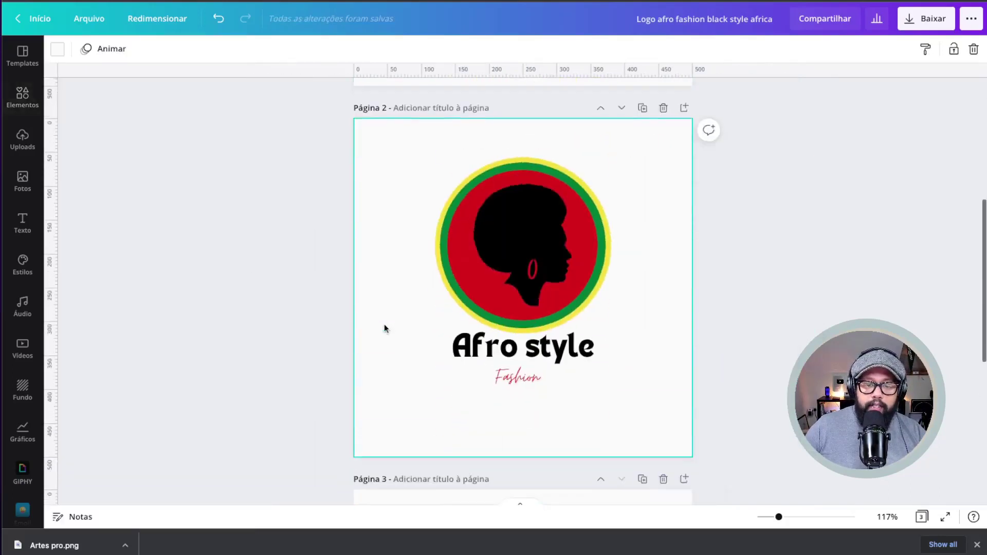
{"action": "left_click_drag", "start_coordinate": [388, 155], "coordinate": [645, 436]}
{"action": "mouse_move", "coordinate": [532, 267]}
{"action": "left_mouse_down"}
{"action": "mouse_move", "coordinate": [532, 241]}
{"action": "mouse_move", "coordinate": [531, 262]}
{"action": "left_mouse_up"}
{"action": "left_click", "coordinate": [660, 239]}
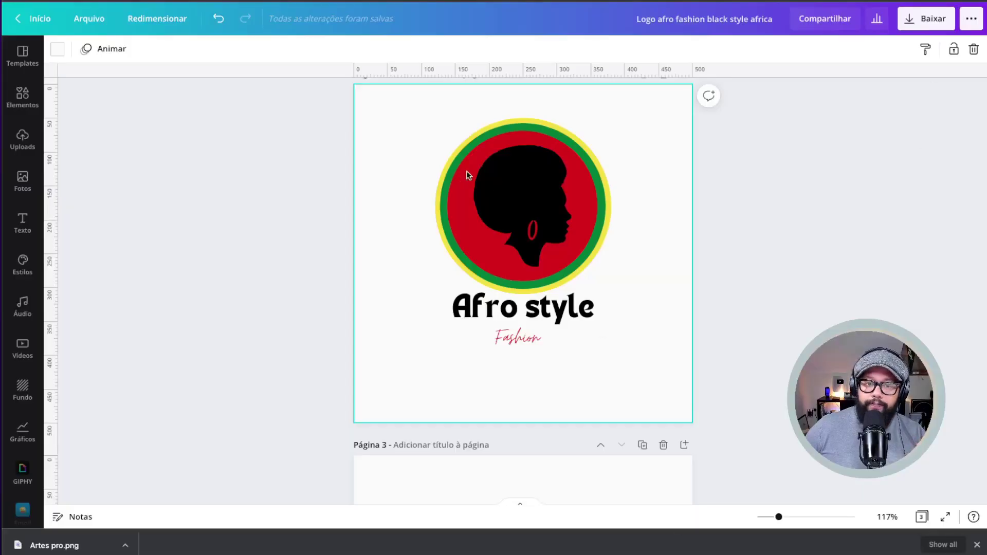
Shift the silhouette off-centre within the red circle and look up its element information.
{"action": "left_click", "coordinate": [514, 198]}
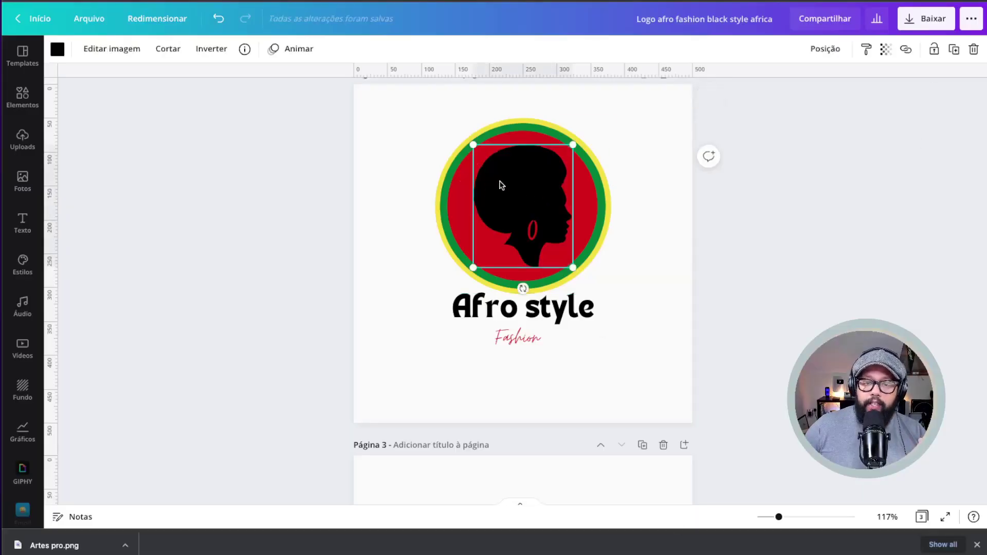
{"action": "left_click_drag", "start_coordinate": [509, 193], "coordinate": [492, 195]}
{"action": "left_click_drag", "start_coordinate": [460, 175], "coordinate": [493, 164]}
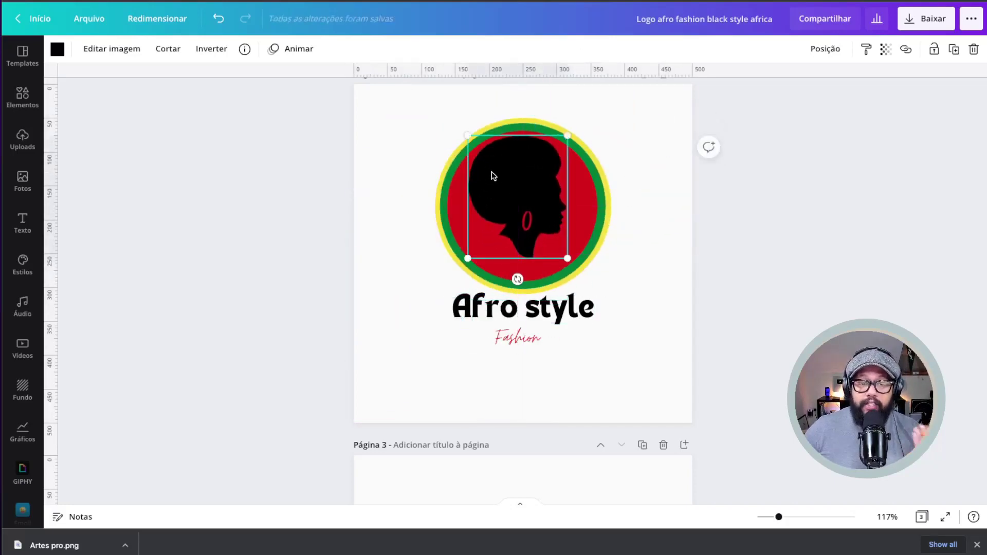
{"action": "left_click", "coordinate": [244, 48]}
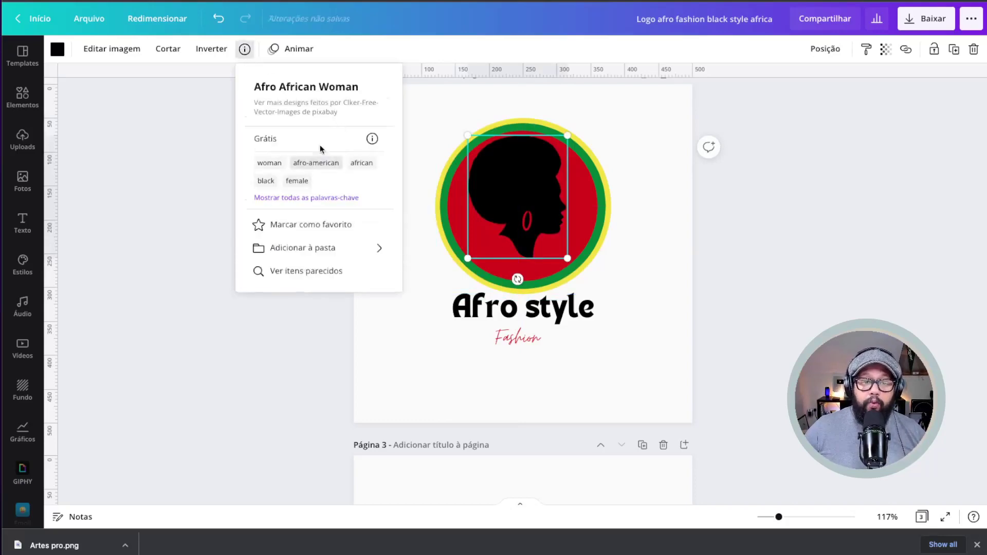
{"action": "left_click", "coordinate": [425, 98]}
Delete the silhouette and place both texts inside the red circle, shrinking "Afro style" to size 21.9.
{"action": "left_click", "coordinate": [534, 218]}
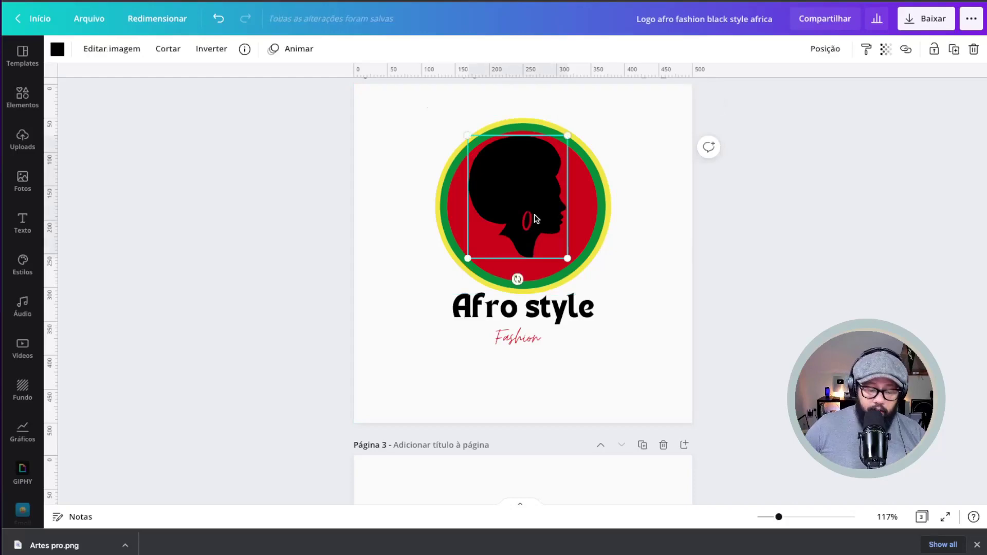
{"action": "key", "text": "Delete"}
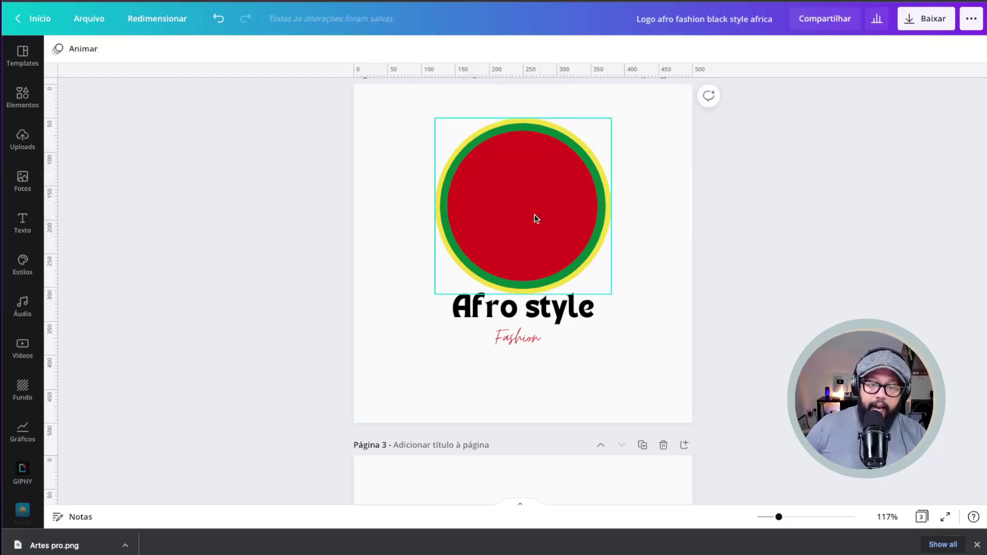
{"action": "left_click", "coordinate": [578, 307]}
{"action": "left_click_drag", "start_coordinate": [594, 321], "coordinate": [542, 220]}
{"action": "left_click_drag", "start_coordinate": [525, 340], "coordinate": [528, 246]}
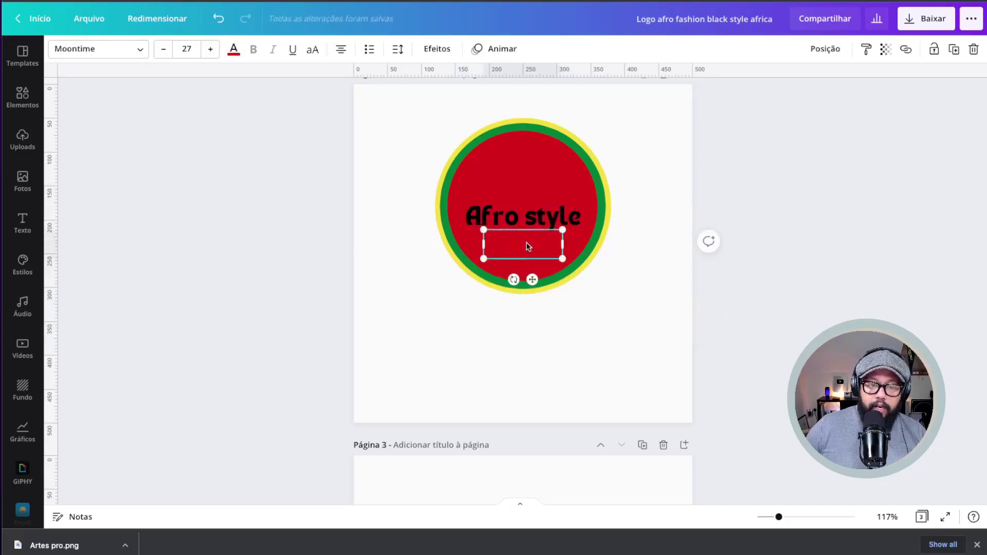
Change the "Fashion" text colour to the off-white document colour.
{"action": "left_click", "coordinate": [233, 49]}
{"action": "left_click", "coordinate": [60, 151]}
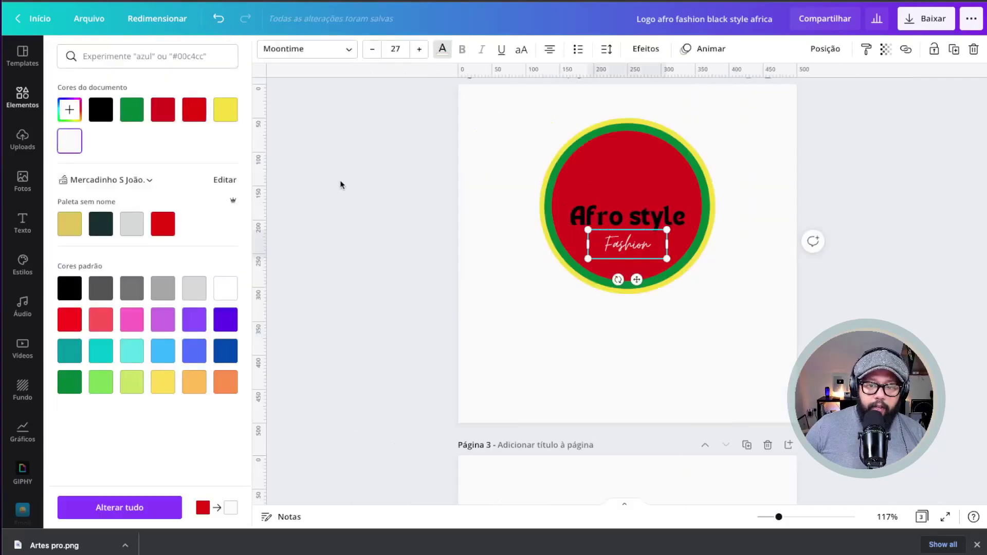
{"action": "left_click", "coordinate": [340, 180]}
{"action": "left_click", "coordinate": [411, 204]}
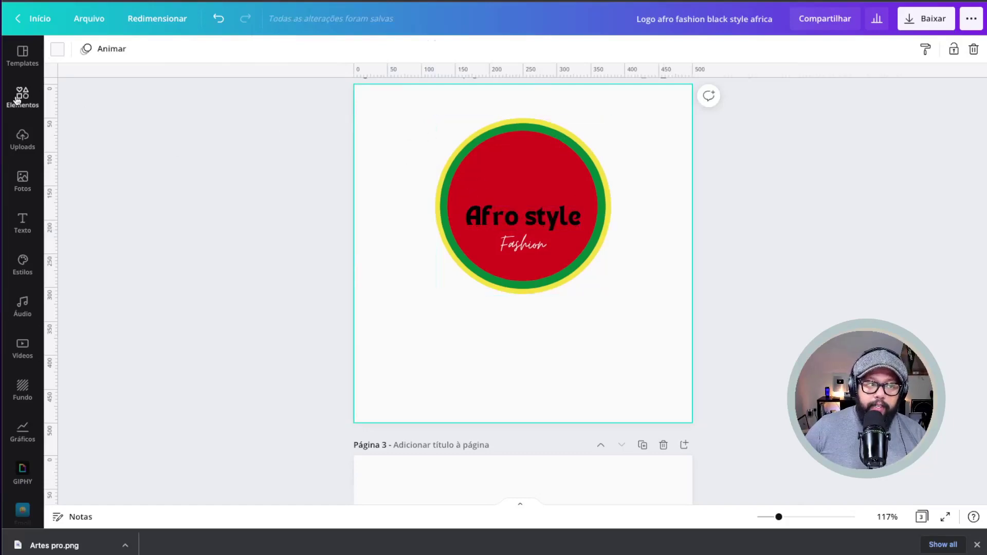
Move "Afro style" and "Fashion" slightly upward so they sit around the middle of the red circle.
{"action": "left_click", "coordinate": [20, 96]}
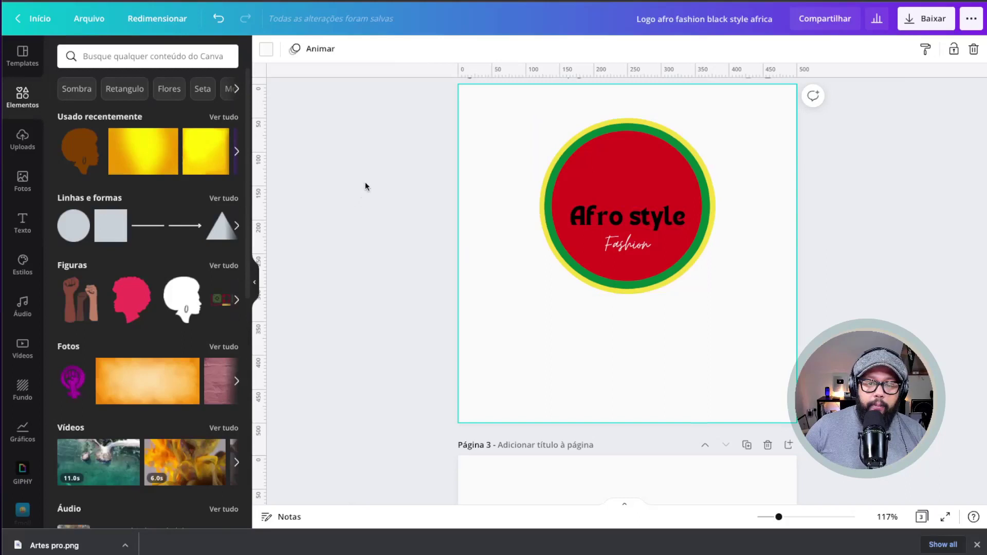
{"action": "left_click", "coordinate": [637, 219]}
{"action": "left_click_drag", "start_coordinate": [639, 220], "coordinate": [637, 208]}
{"action": "left_click_drag", "start_coordinate": [628, 247], "coordinate": [614, 237]}
Ungroup the three concentric circles of the badge.
{"action": "left_click", "coordinate": [574, 137]}
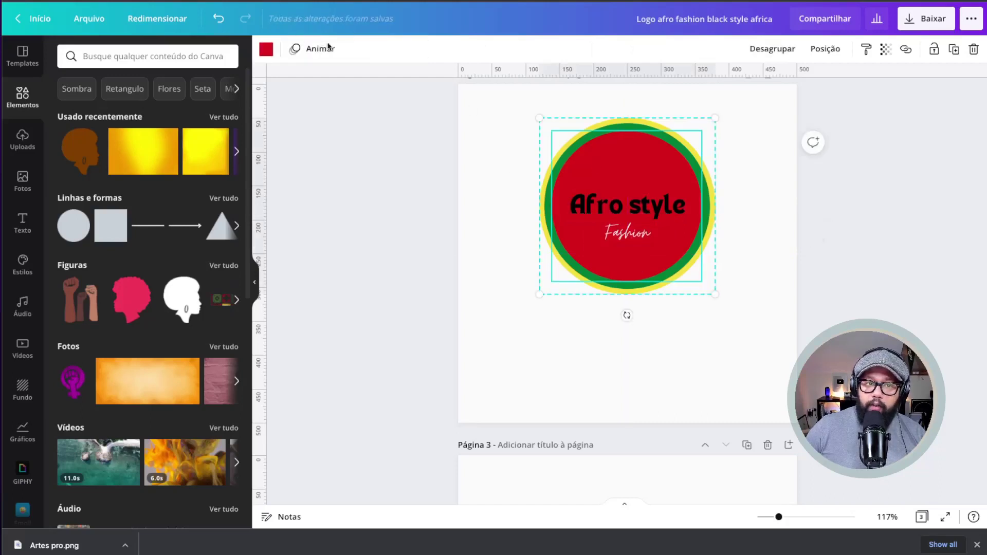
{"action": "left_click", "coordinate": [457, 184]}
{"action": "left_click", "coordinate": [610, 176]}
{"action": "left_click", "coordinate": [792, 48]}
{"action": "left_click", "coordinate": [731, 141]}
Try to flatten the red circle from its upper edge, and undo the change.
{"action": "left_click", "coordinate": [652, 138]}
{"action": "mouse_move", "coordinate": [625, 128]}
{"action": "left_mouse_down"}
{"action": "mouse_move", "coordinate": [625, 207]}
{"action": "mouse_move", "coordinate": [626, 146]}
{"action": "left_mouse_up"}
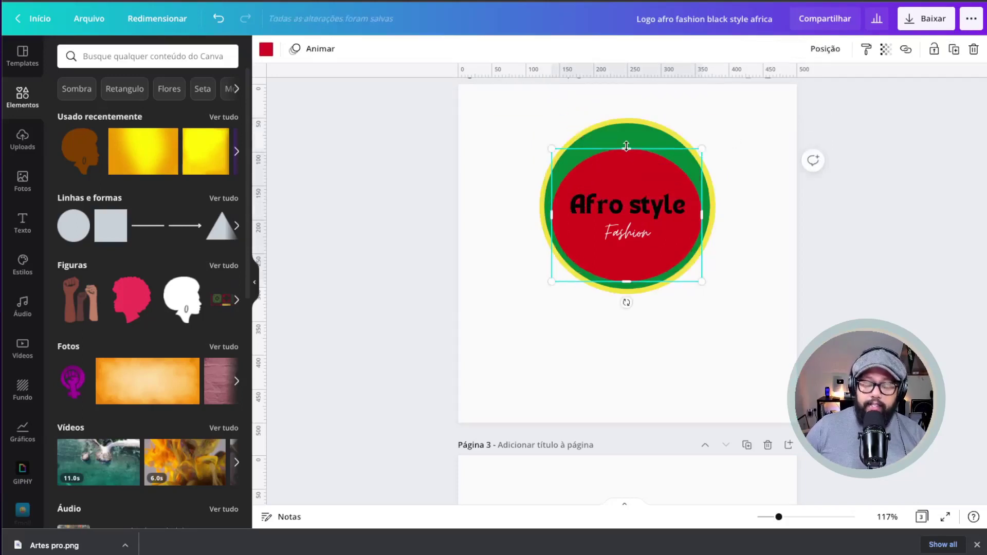
{"action": "key", "text": "ctrl+z"}
{"action": "left_click", "coordinate": [624, 205]}
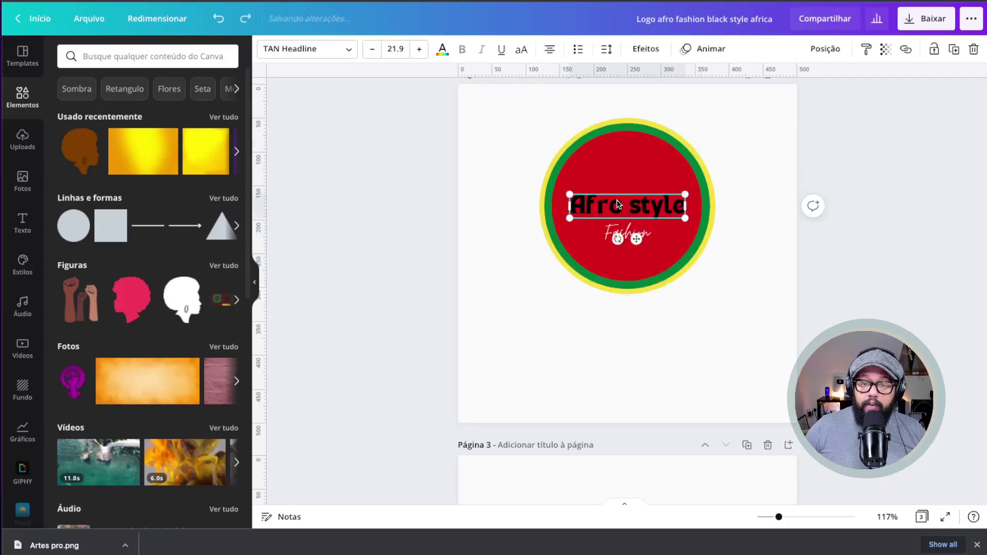
{"action": "left_click", "coordinate": [602, 245]}
{"action": "left_click", "coordinate": [581, 201]}
{"action": "left_click", "coordinate": [461, 156]}
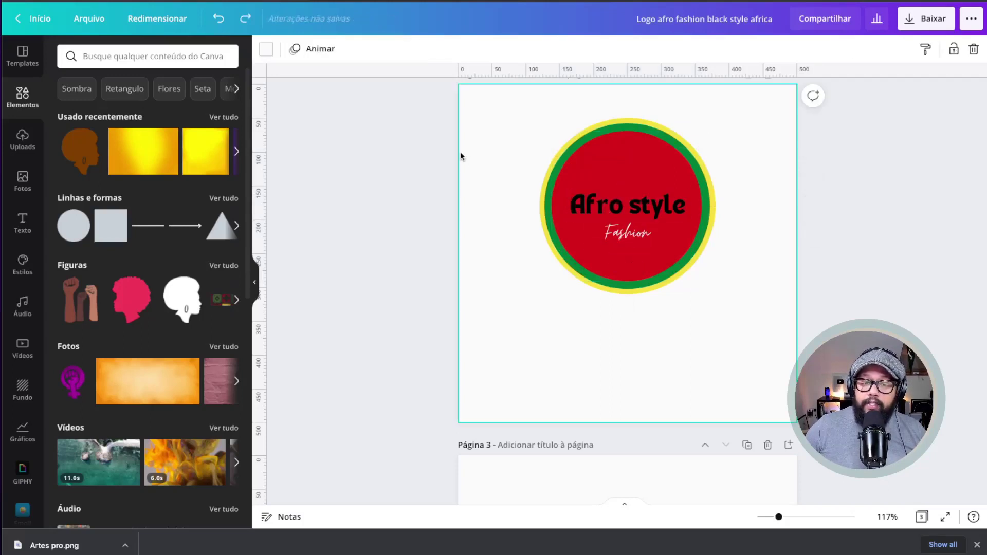
Move the three badge circles together with "Afro style" and "Fashion" down to the centre of page 2.
{"action": "left_click_drag", "start_coordinate": [466, 121], "coordinate": [817, 363]}
{"action": "left_click_drag", "start_coordinate": [638, 235], "coordinate": [637, 284]}
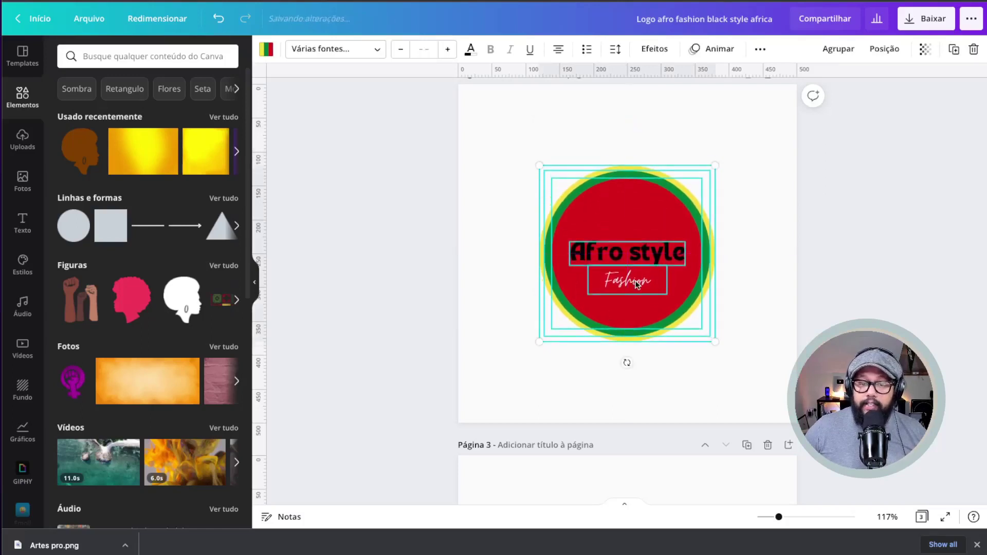
{"action": "left_click", "coordinate": [468, 235]}
Examine the silhouette logo on page 1 and the text-only badge on page 2, and browse the uploaded images.
{"action": "scroll", "coordinate": [469, 234], "scroll_direction": "up", "scroll_amount": 8}
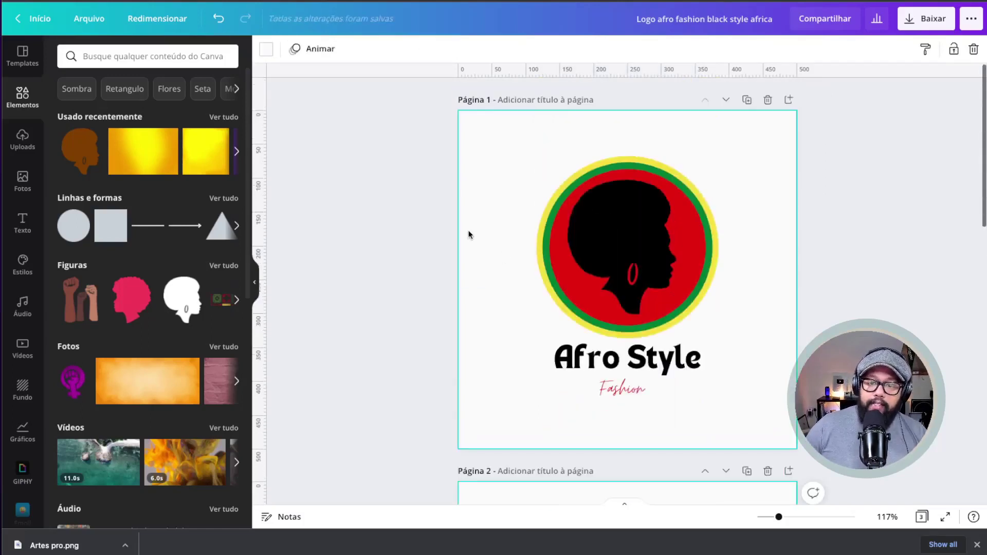
{"action": "left_click", "coordinate": [623, 250]}
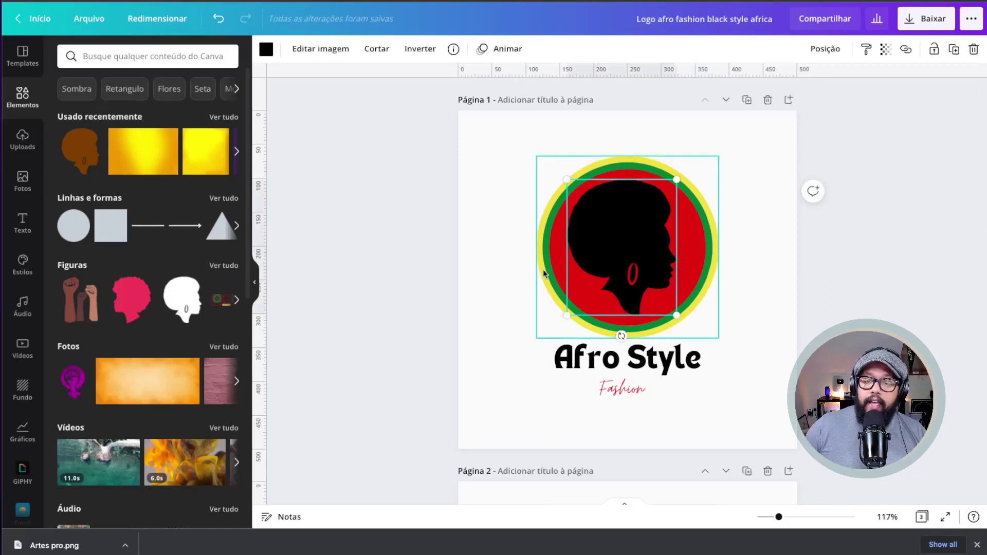
{"action": "scroll", "coordinate": [560, 237], "scroll_direction": "down", "scroll_amount": 3}
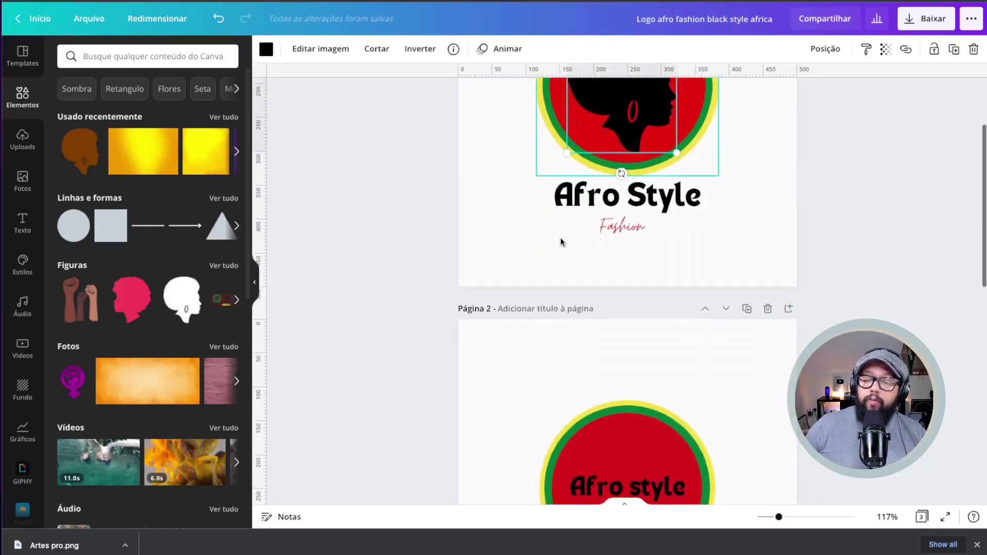
{"action": "scroll", "coordinate": [560, 240], "scroll_direction": "up", "scroll_amount": 3}
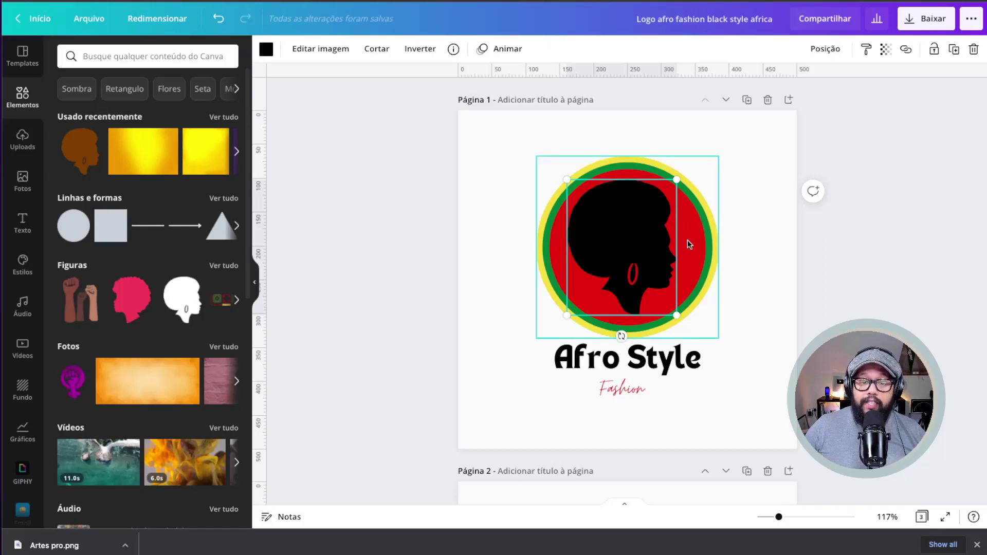
{"action": "left_click", "coordinate": [22, 140]}
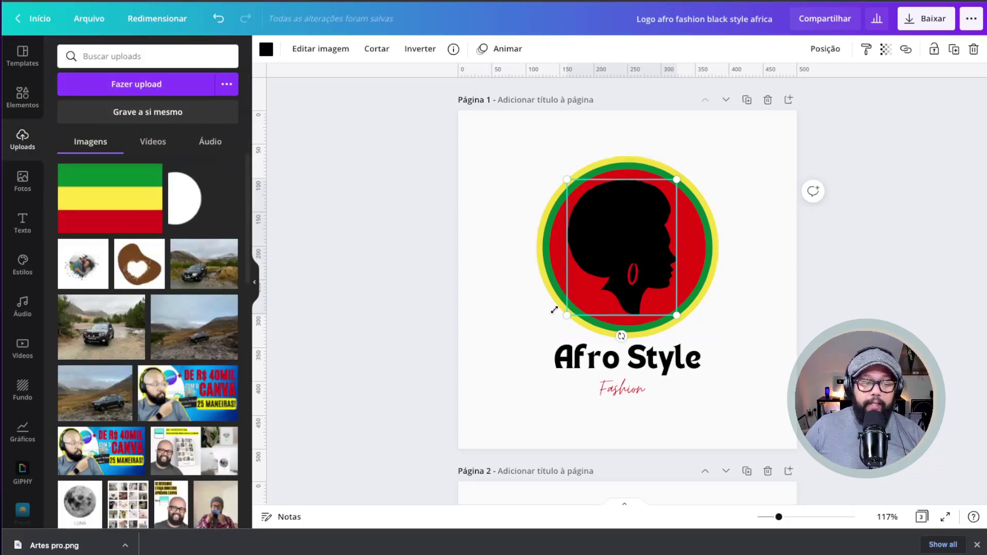
{"action": "left_click", "coordinate": [559, 226]}
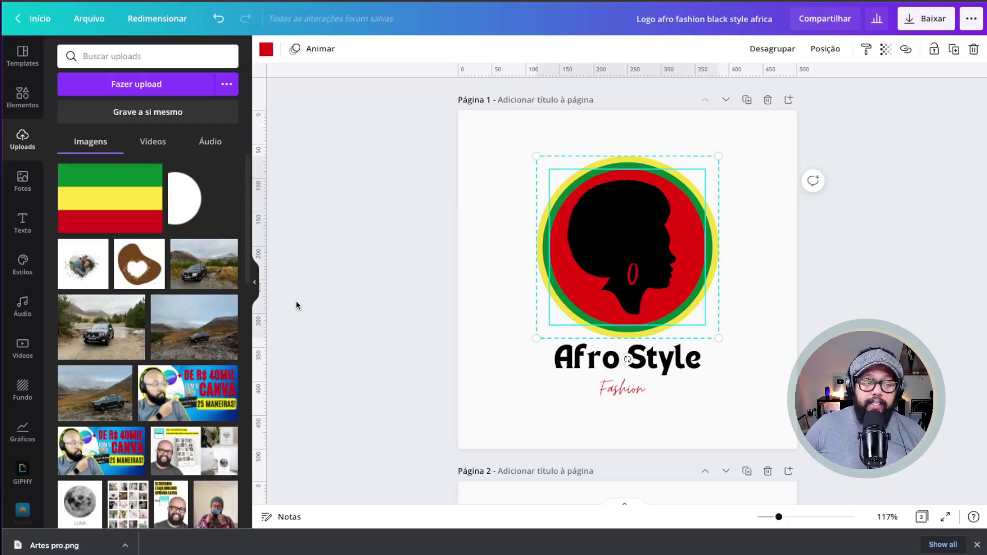
{"action": "scroll", "coordinate": [204, 314], "scroll_direction": "down", "scroll_amount": 10}
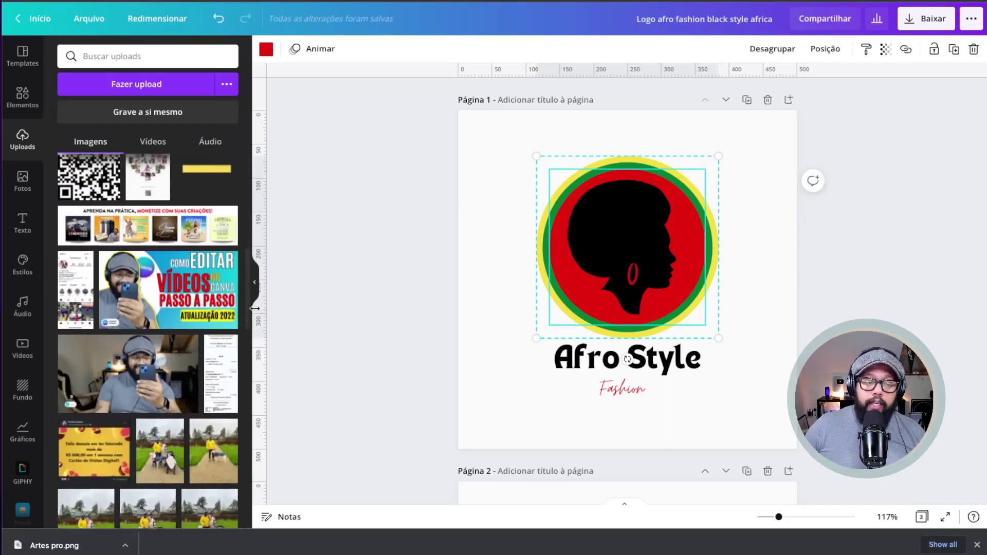
{"action": "left_click", "coordinate": [254, 282]}
{"action": "scroll", "coordinate": [410, 304], "scroll_direction": "down", "scroll_amount": 8}
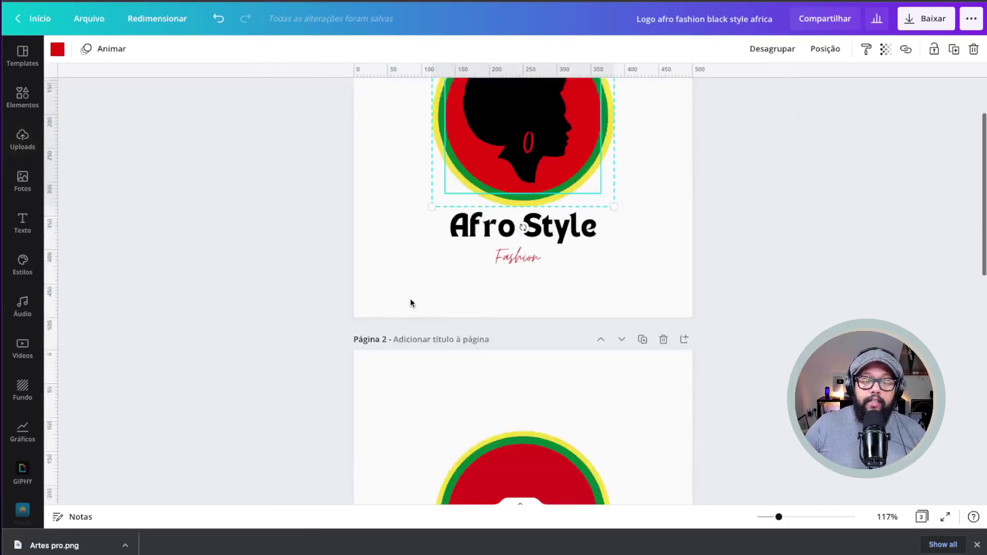
{"action": "scroll", "coordinate": [410, 303], "scroll_direction": "down", "scroll_amount": 1}
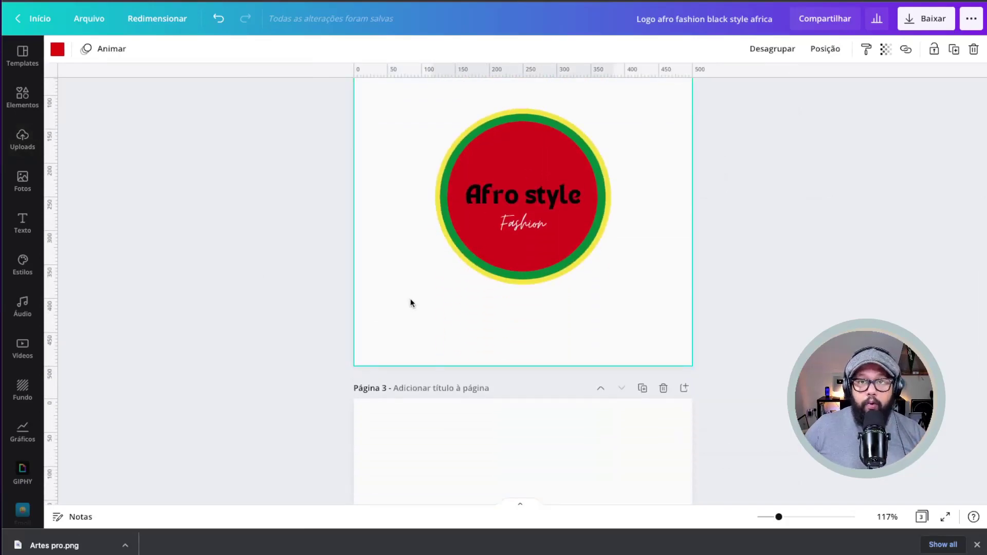